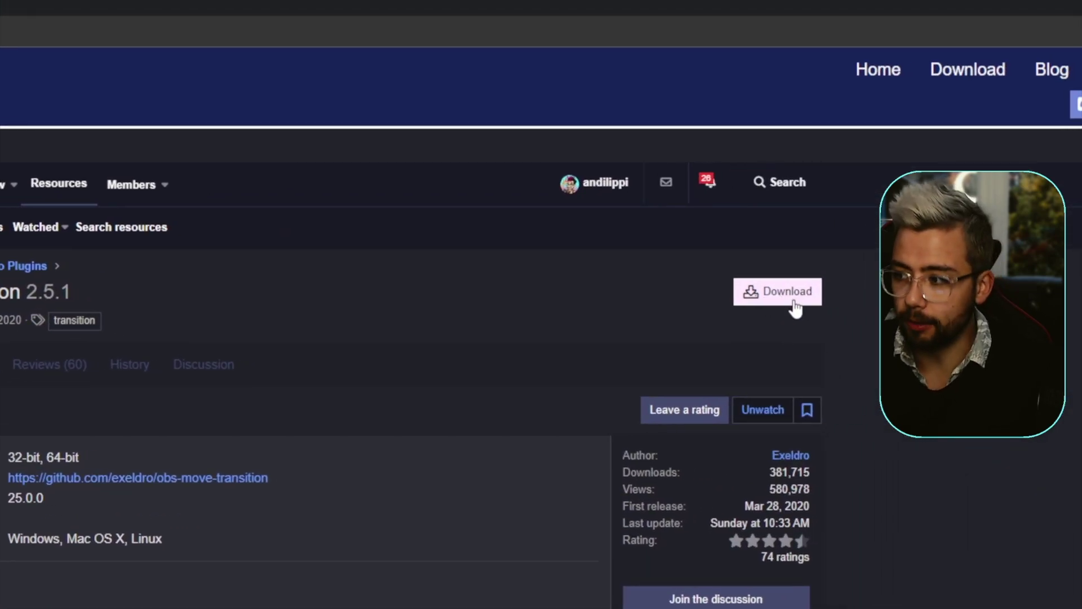
Download move-transition-2.5.1-windows.zip from the Move transition plugin page
left_click(794, 302)
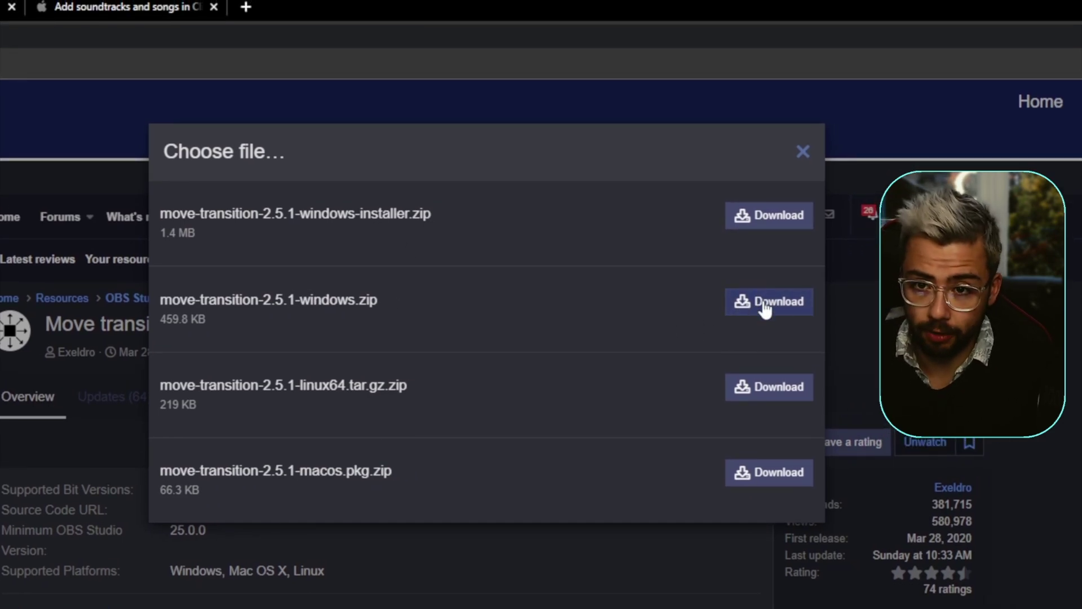
left_click(765, 309)
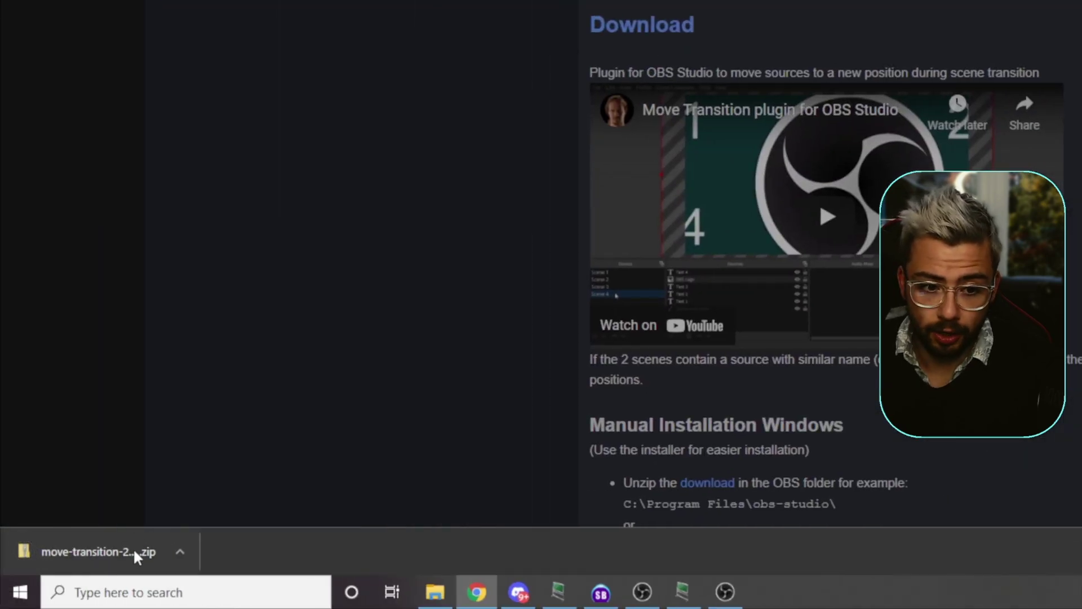
Open the downloaded zip and copy its data and obs-plugins folders
left_click(135, 553)
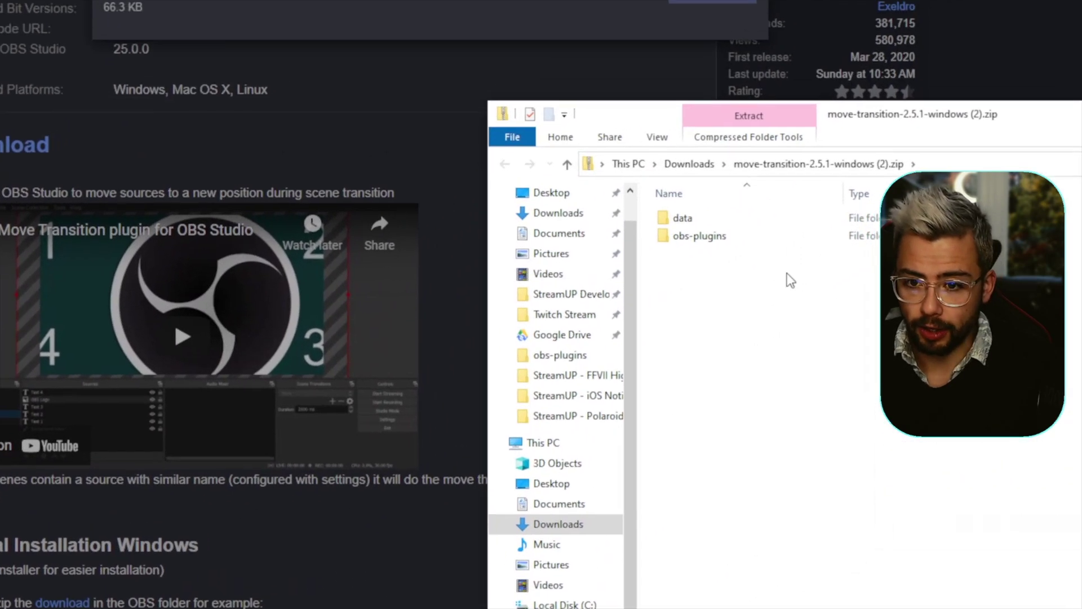
left_click_drag(785, 278, 679, 282)
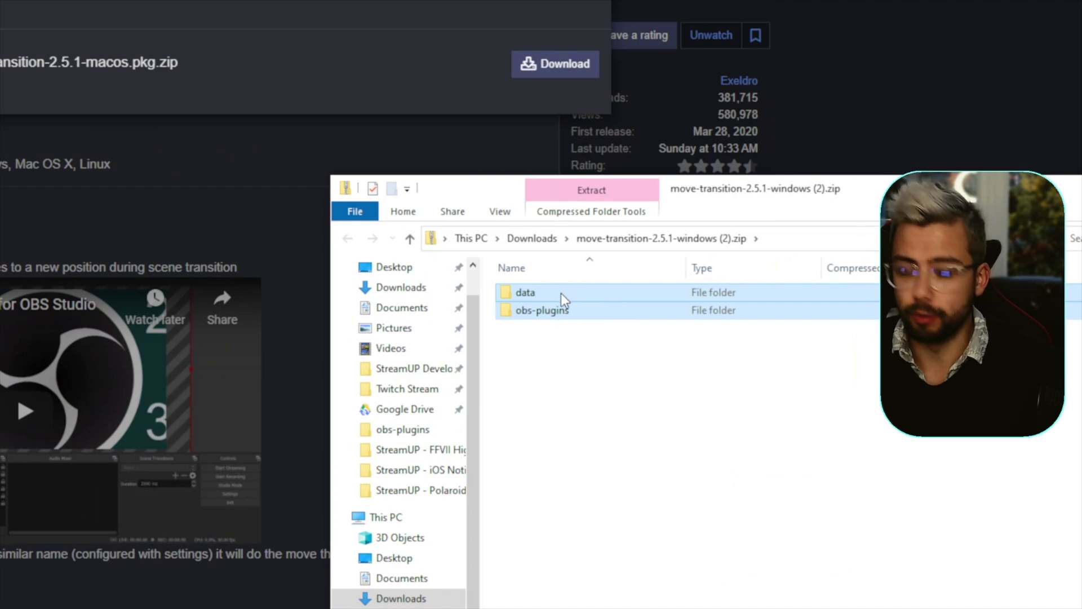
right_click(562, 293)
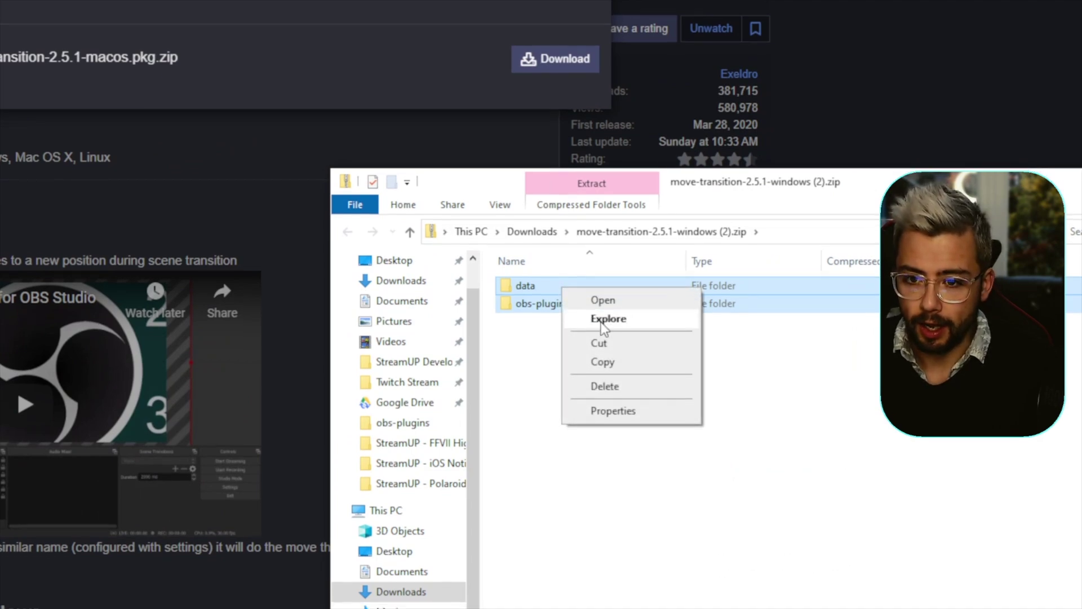
left_click(602, 362)
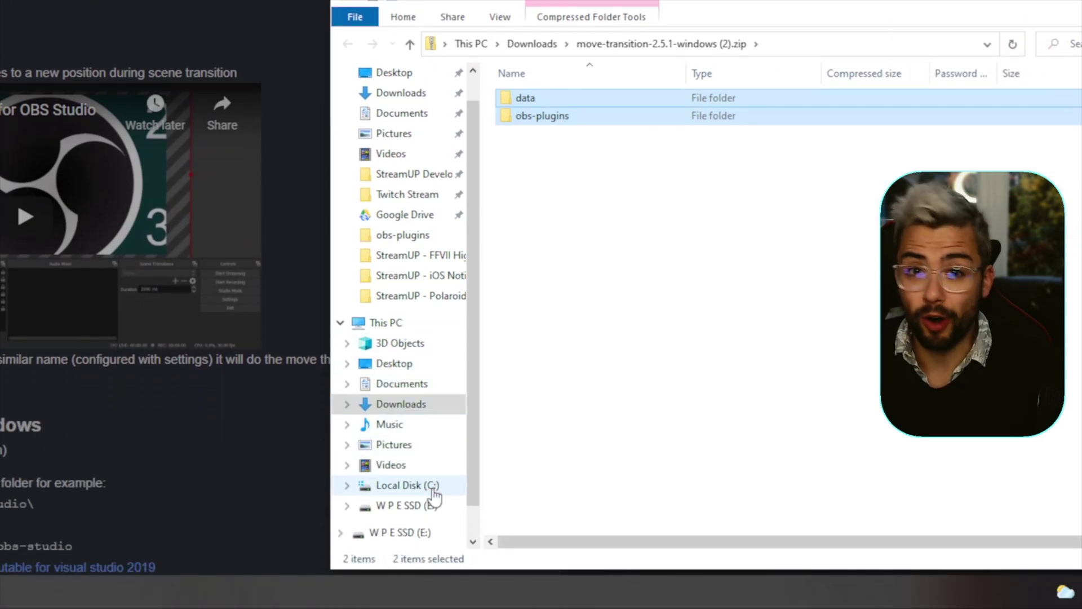
Paste the folders into C:\Program Files\obs-studio, replacing the existing files
left_click(433, 486)
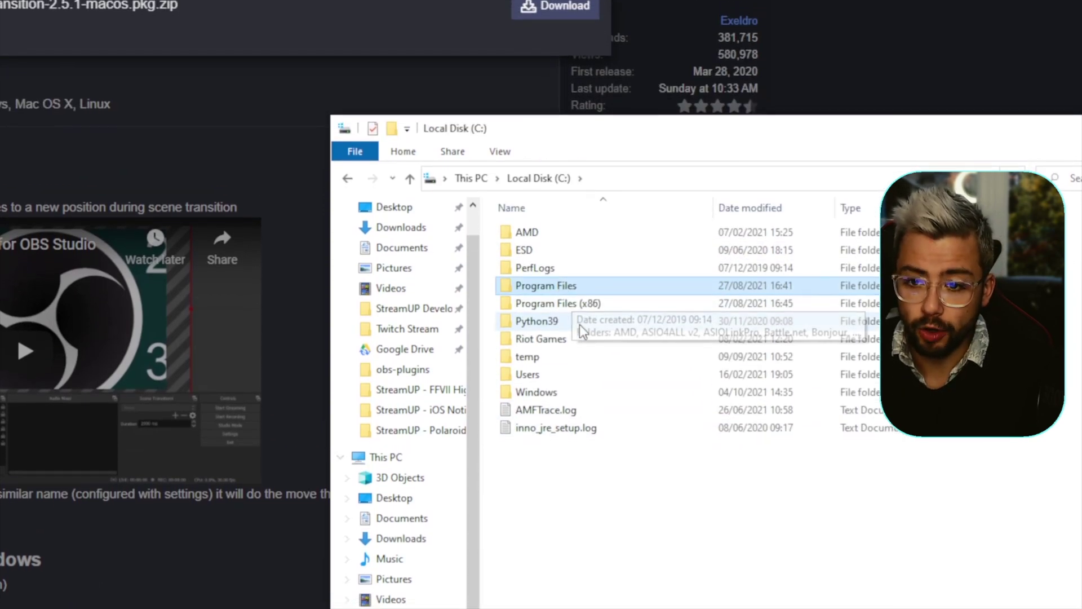
double_click(560, 291)
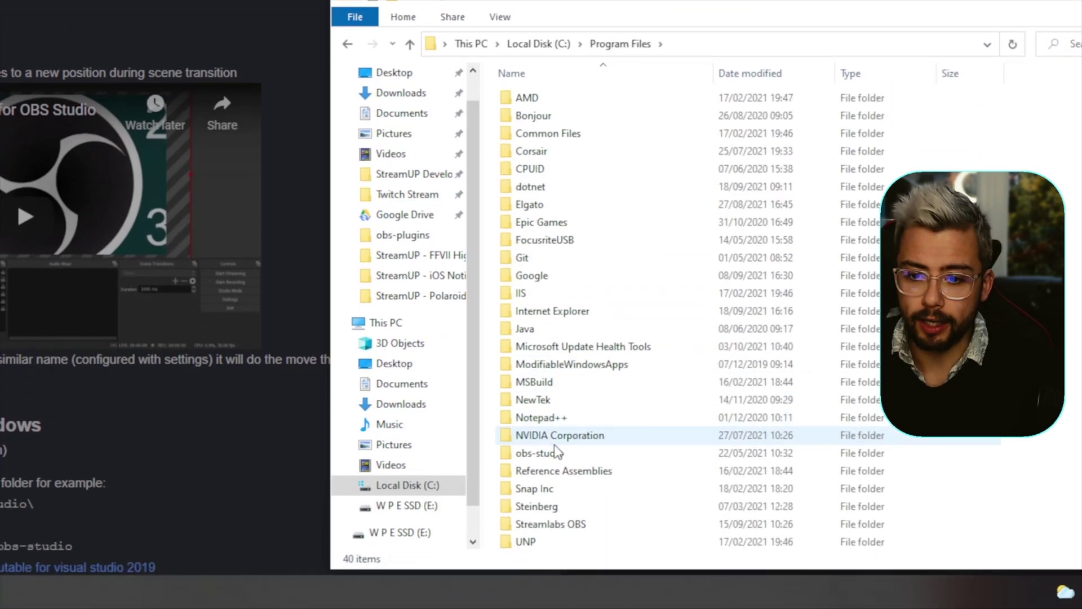
left_click(576, 584)
double_click(576, 457)
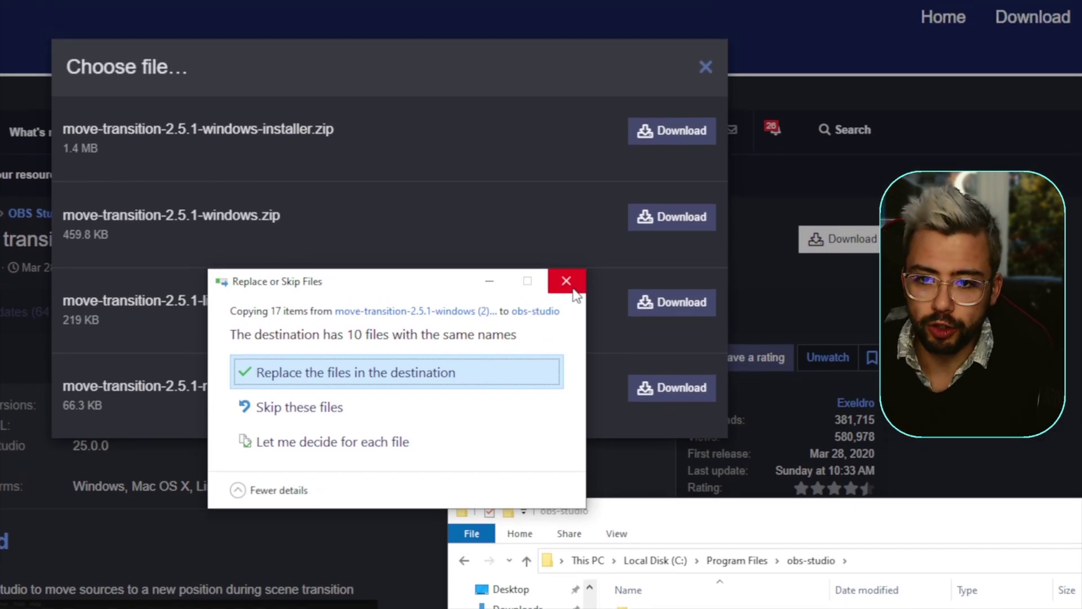
left_click(566, 202)
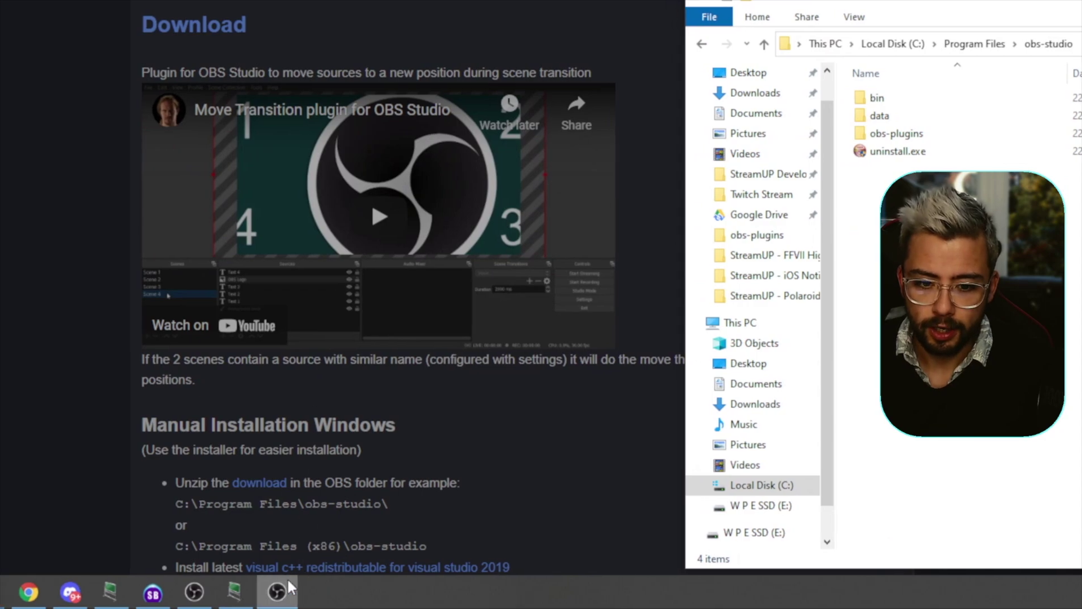
Create a new Text (GDI+) source in the current scene
left_click(266, 592)
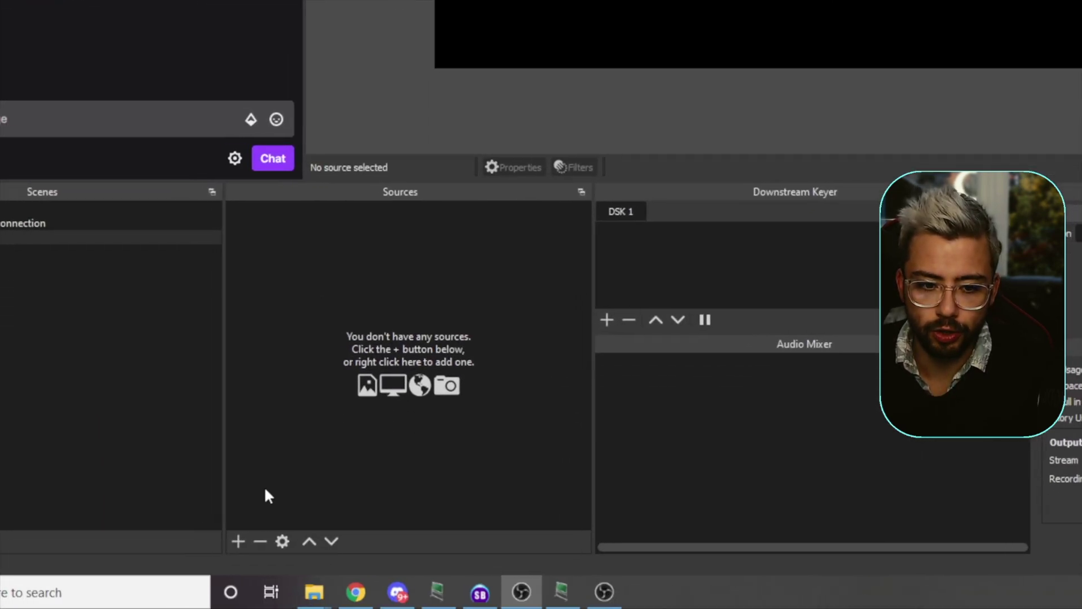
left_click(179, 575)
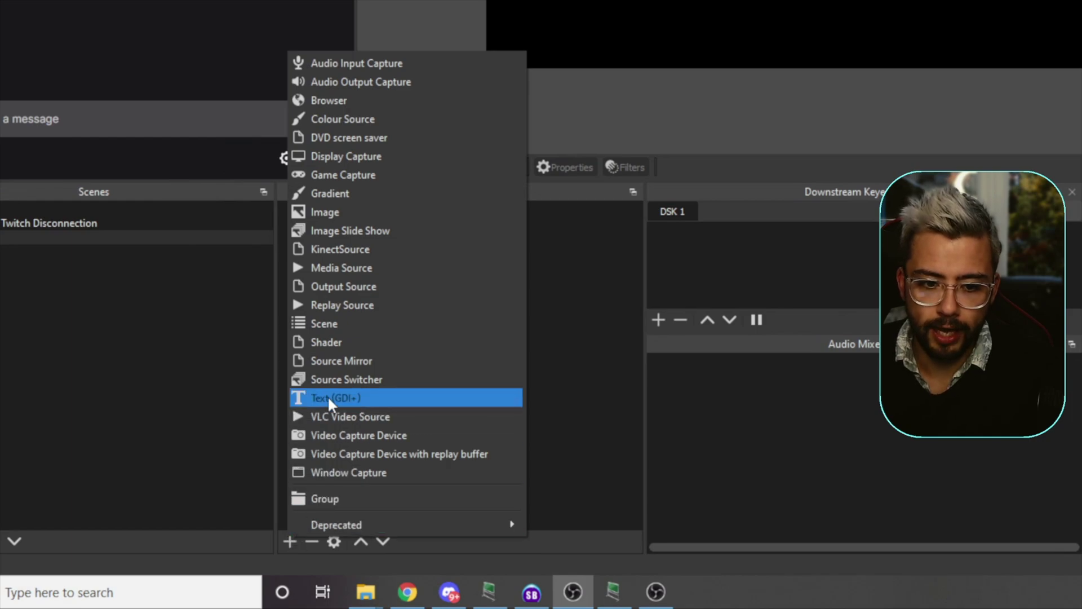
left_click(328, 396)
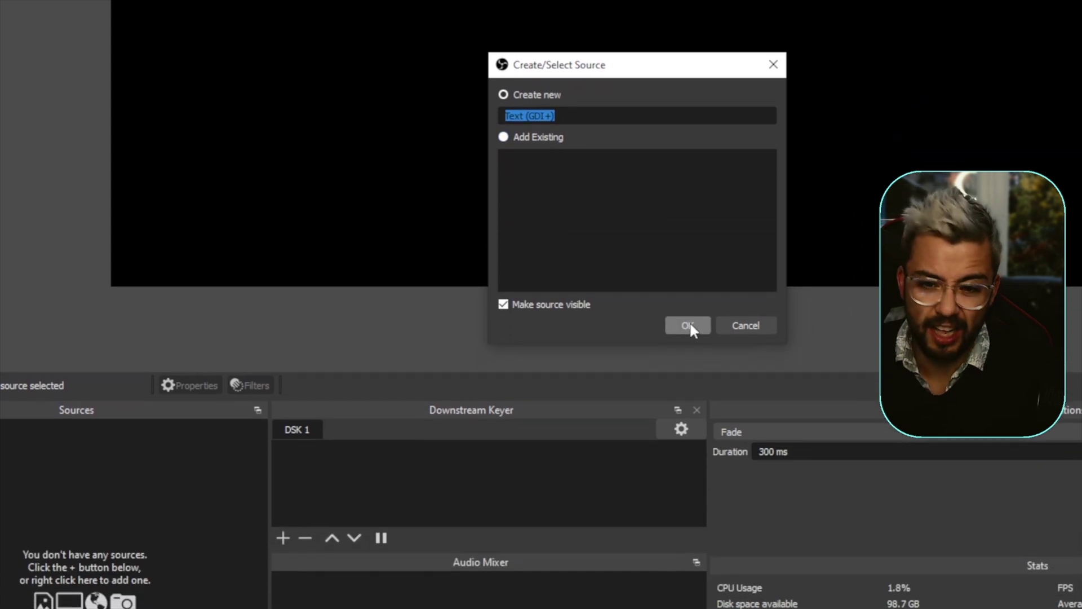
left_click(689, 325)
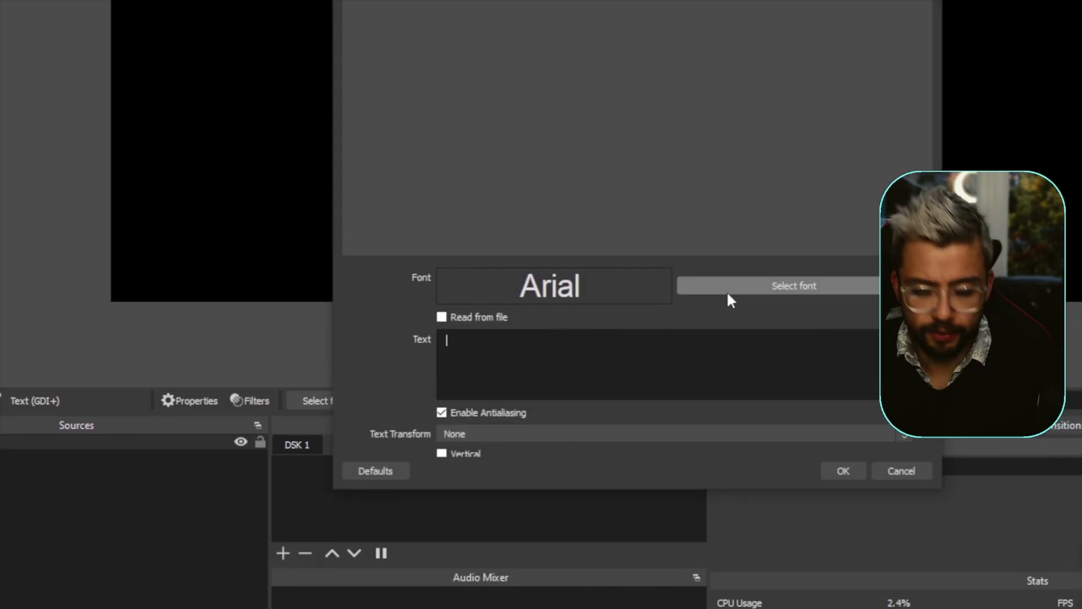
Set the text source's font to Comic Sans MS at size 72
left_click(712, 295)
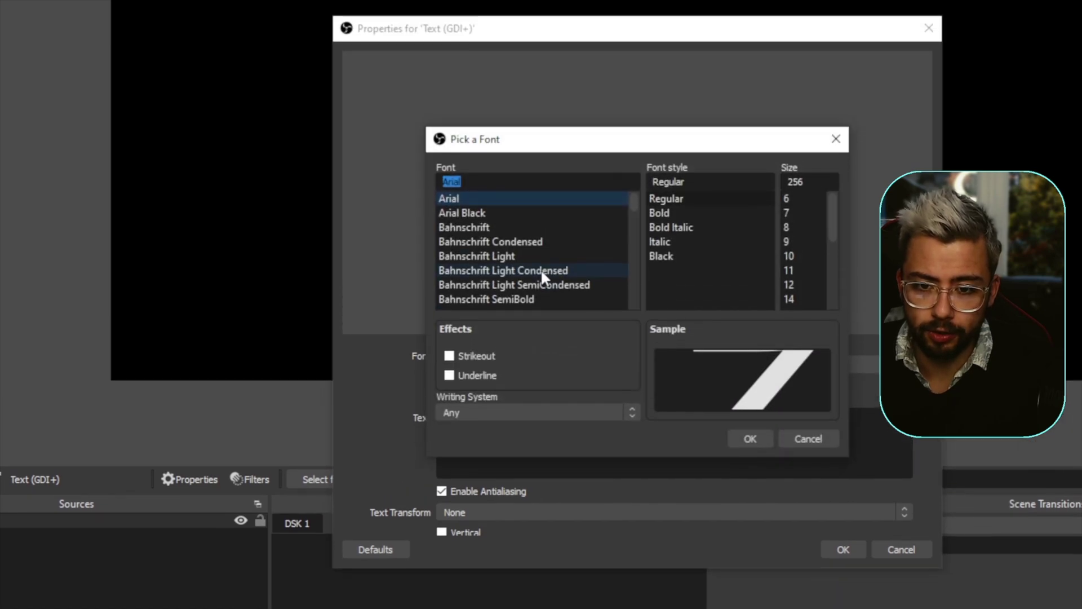
scroll(540, 186, "down", 5)
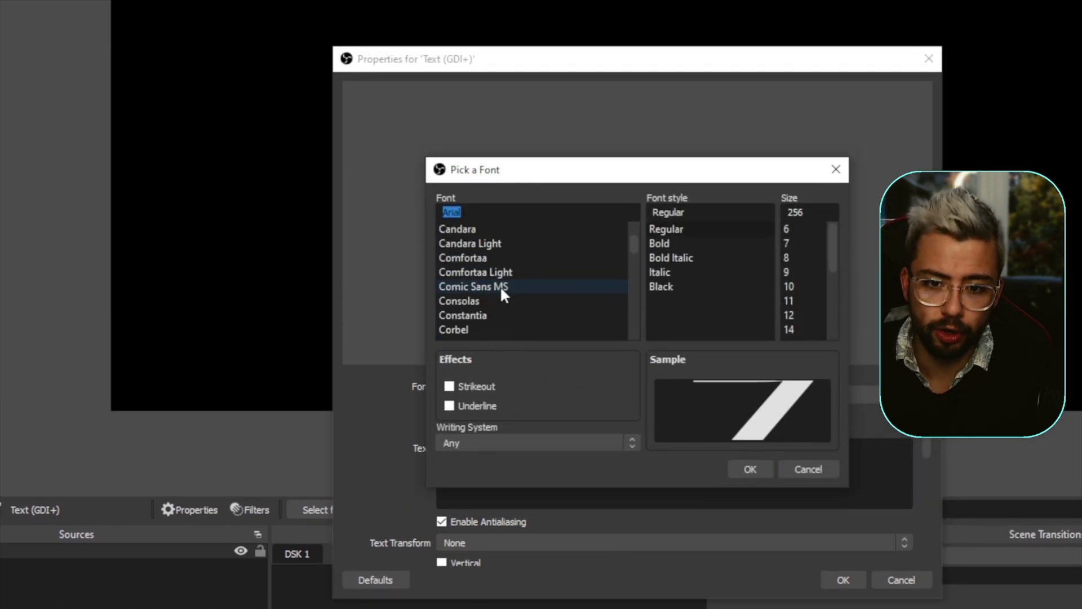
scroll(499, 286, "down", 1)
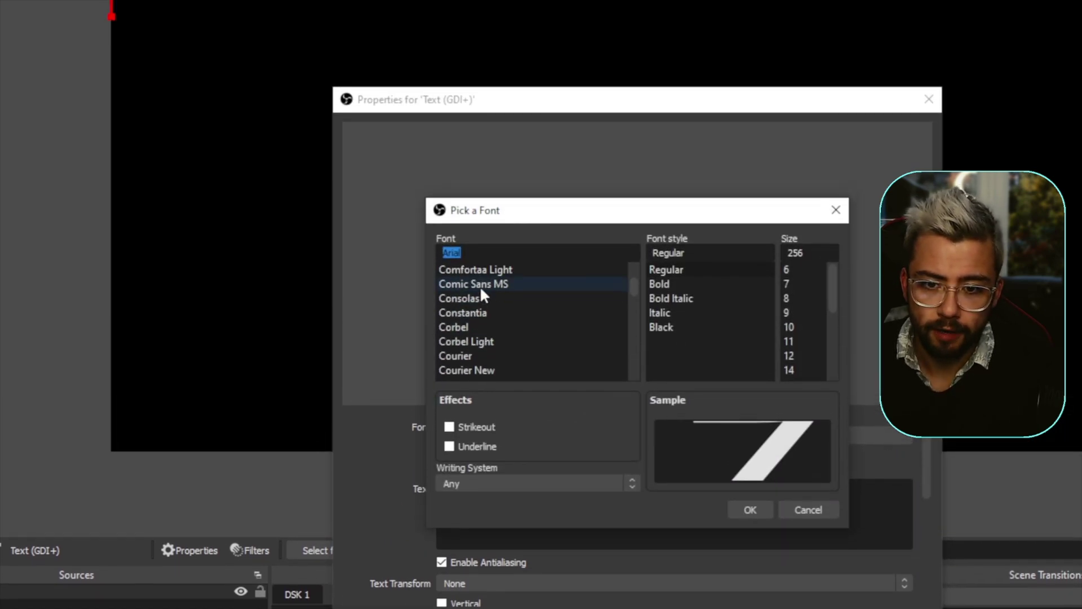
left_click(478, 246)
scroll(801, 224, "down", 4)
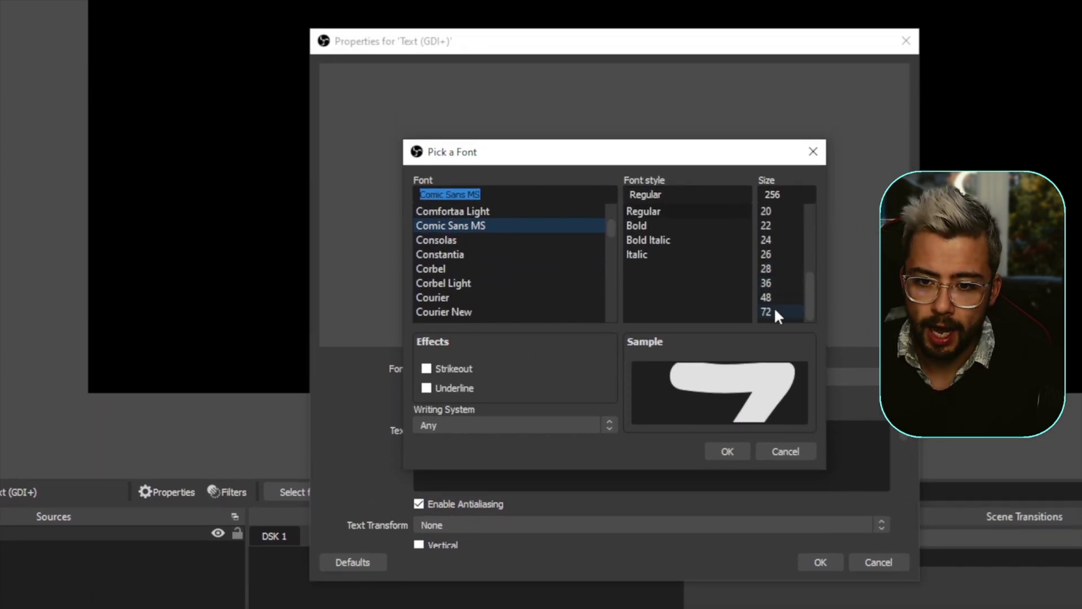
left_click(770, 231)
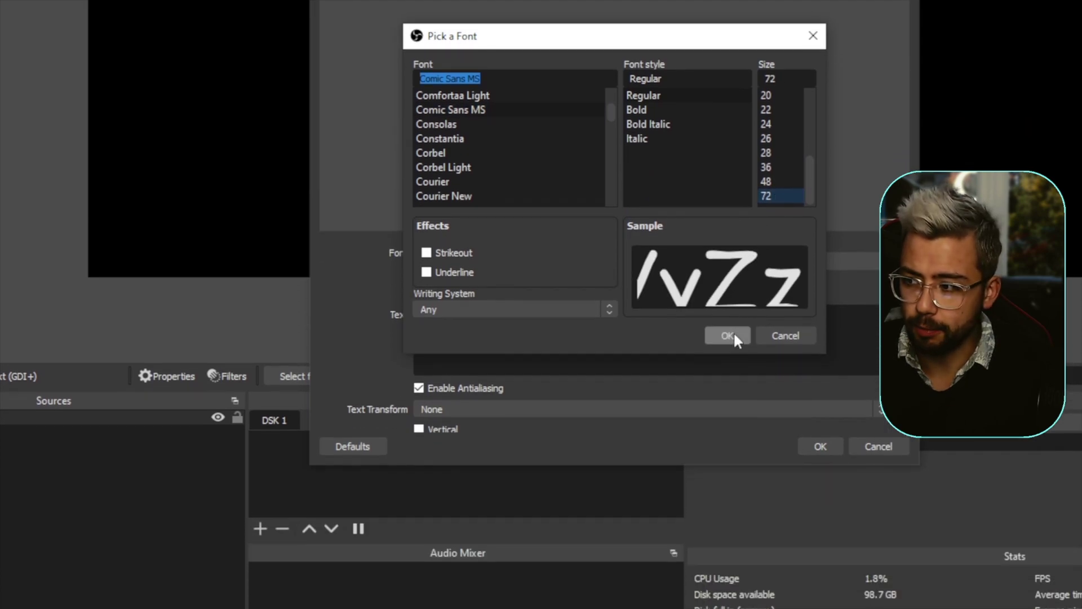
left_click(727, 451)
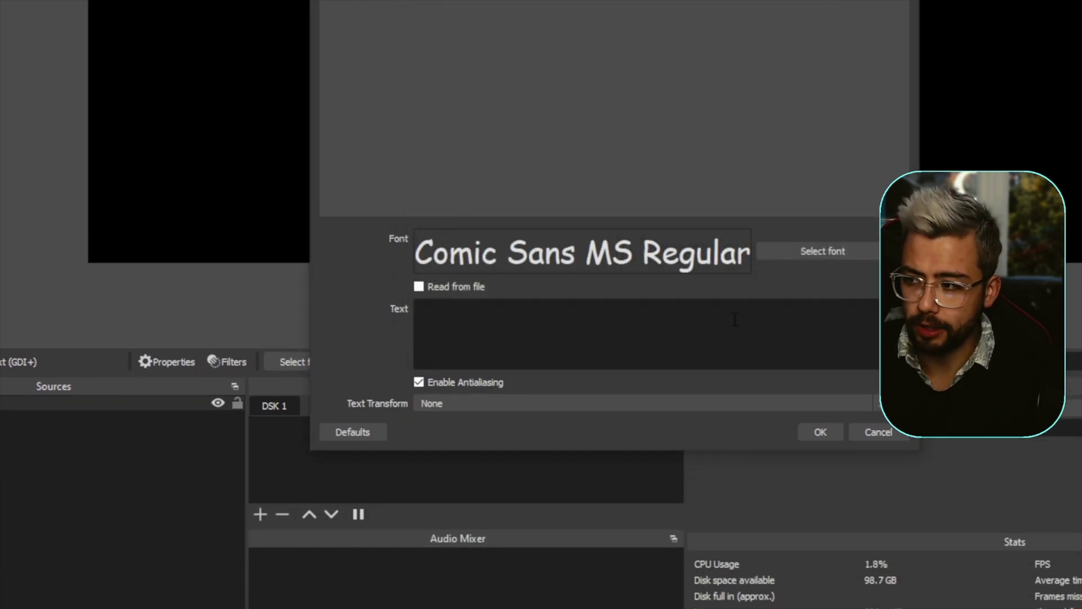
Enter 'TYPING TEXT' as the source text and confirm the settings
left_click(513, 298)
type("T")
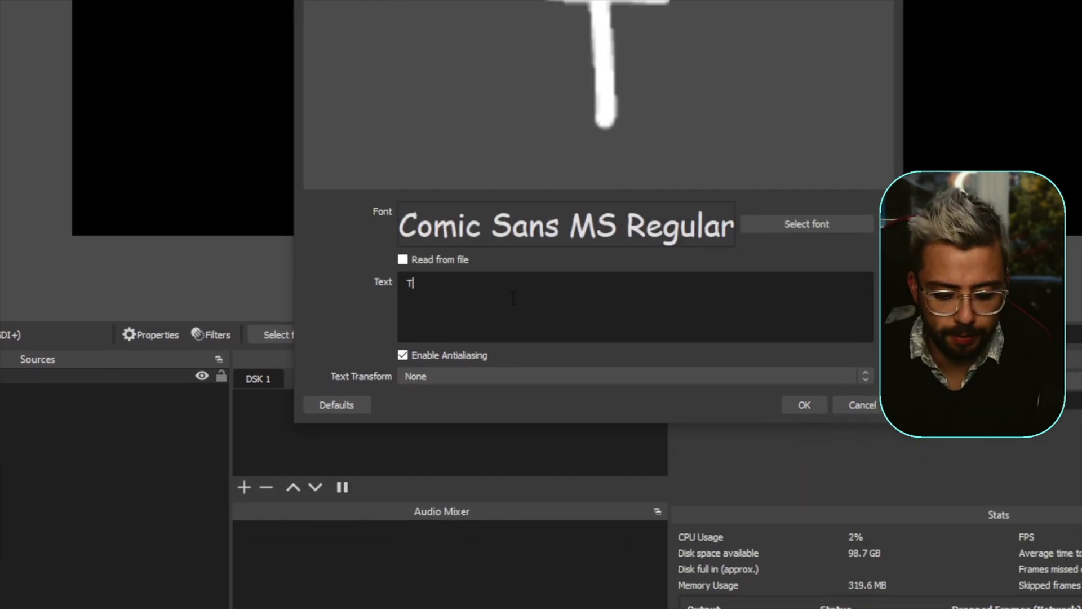
type("YPING TEX")
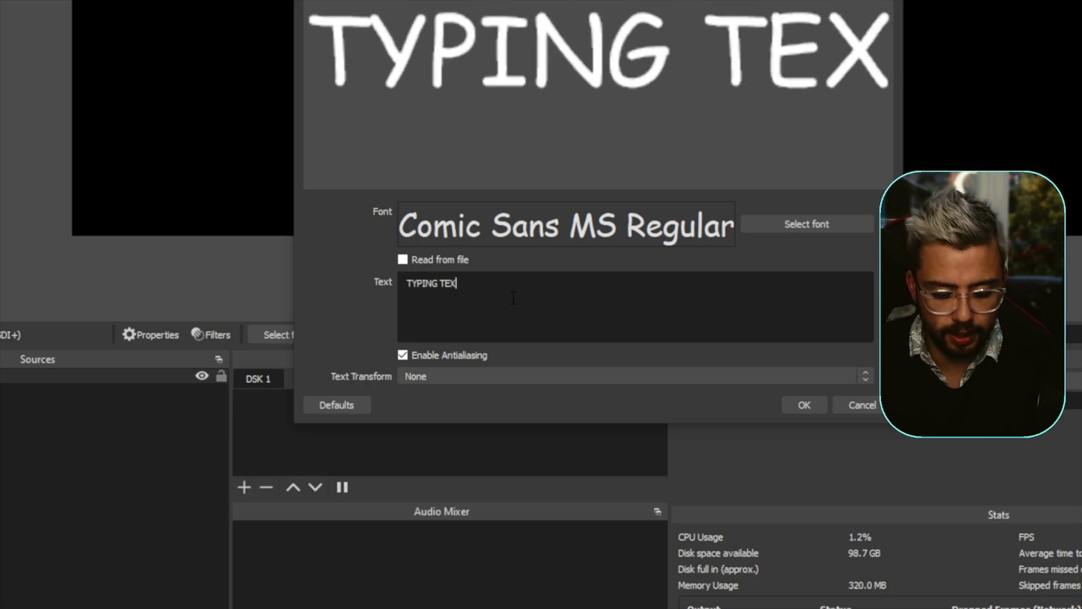
type("T")
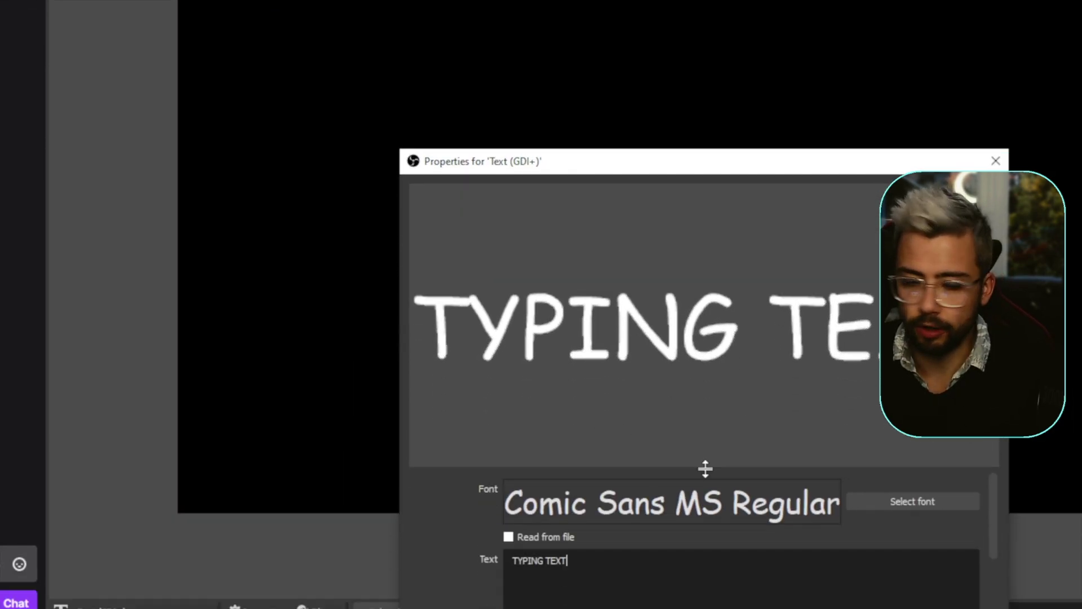
scroll(475, 564, "down", 5)
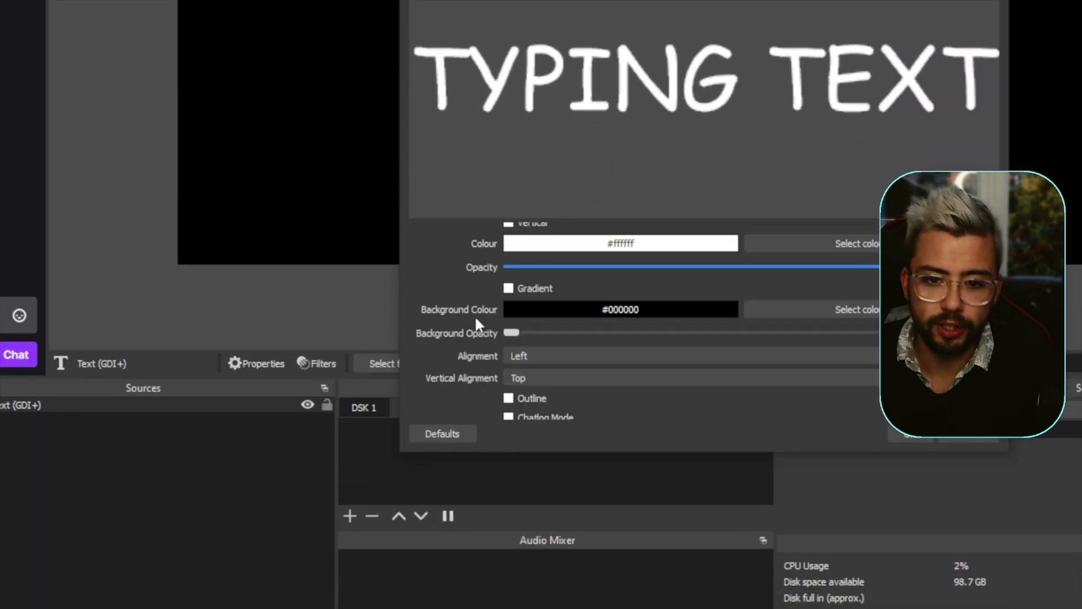
scroll(475, 315, "down", 2)
type("/")
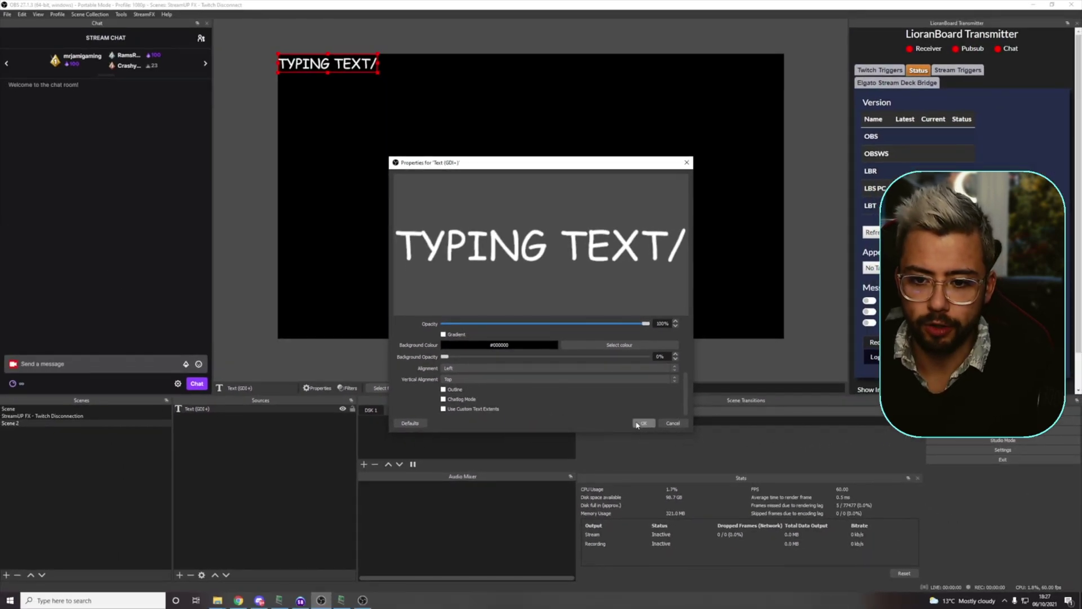
key("BackSpace")
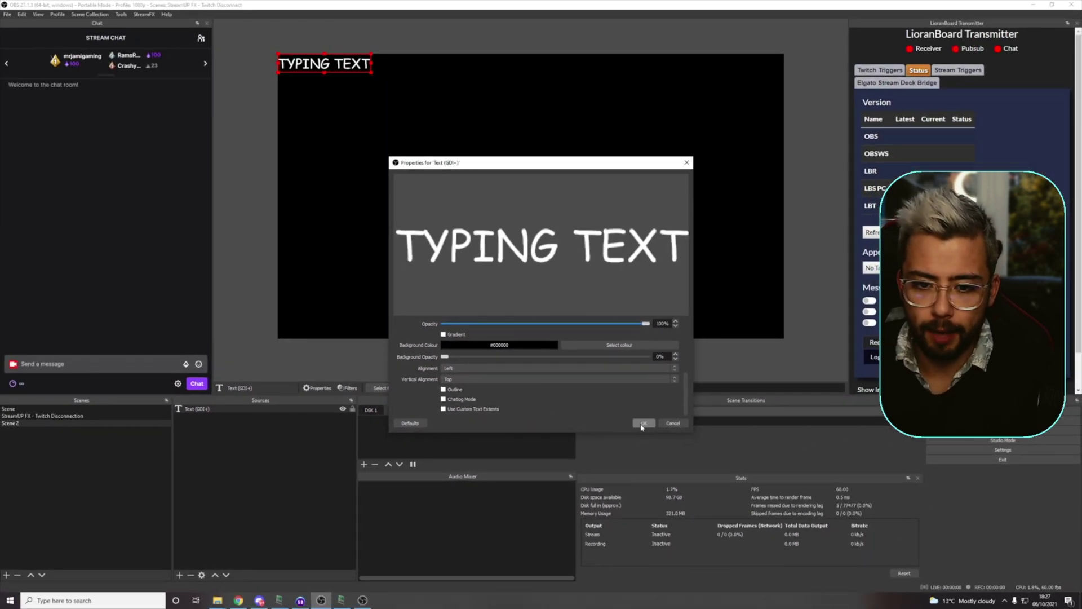
left_click(643, 423)
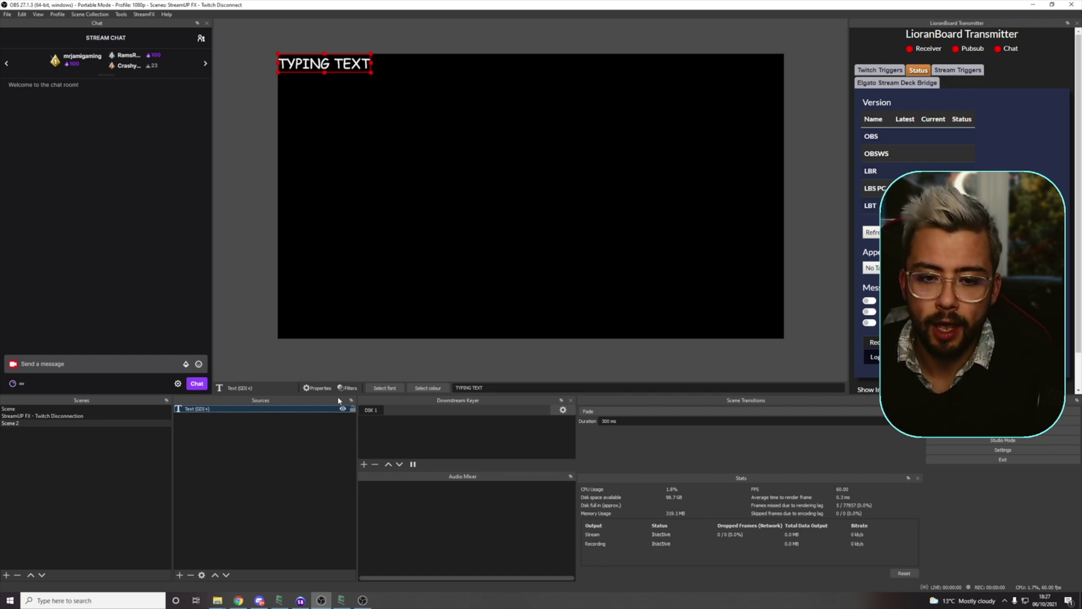
Attach a Move Value filter called 'Typing Text' to the Text (GDI+) source
right_click(304, 410)
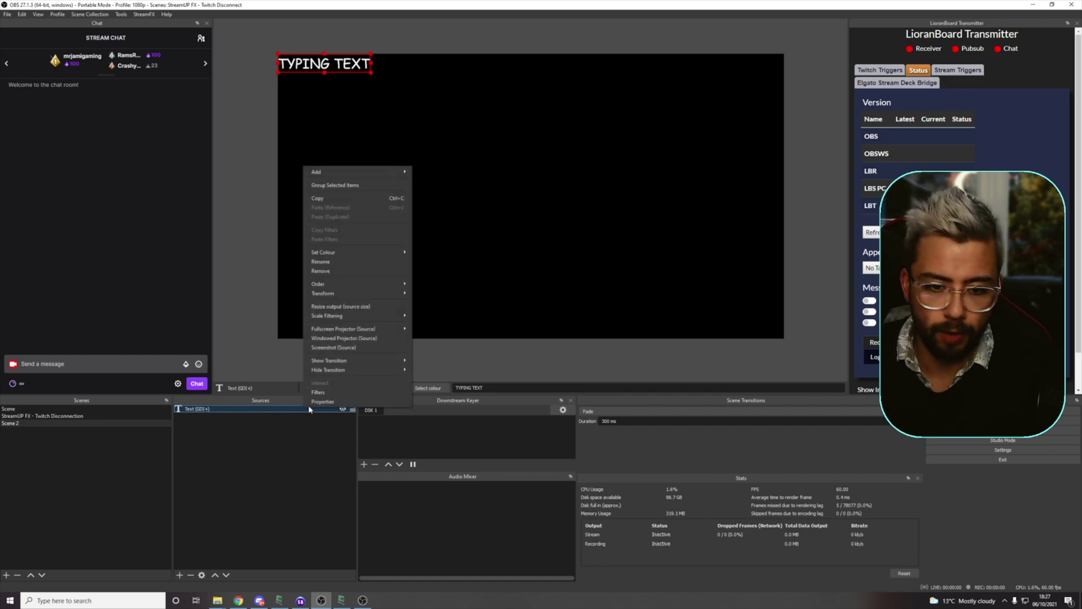
left_click(341, 398)
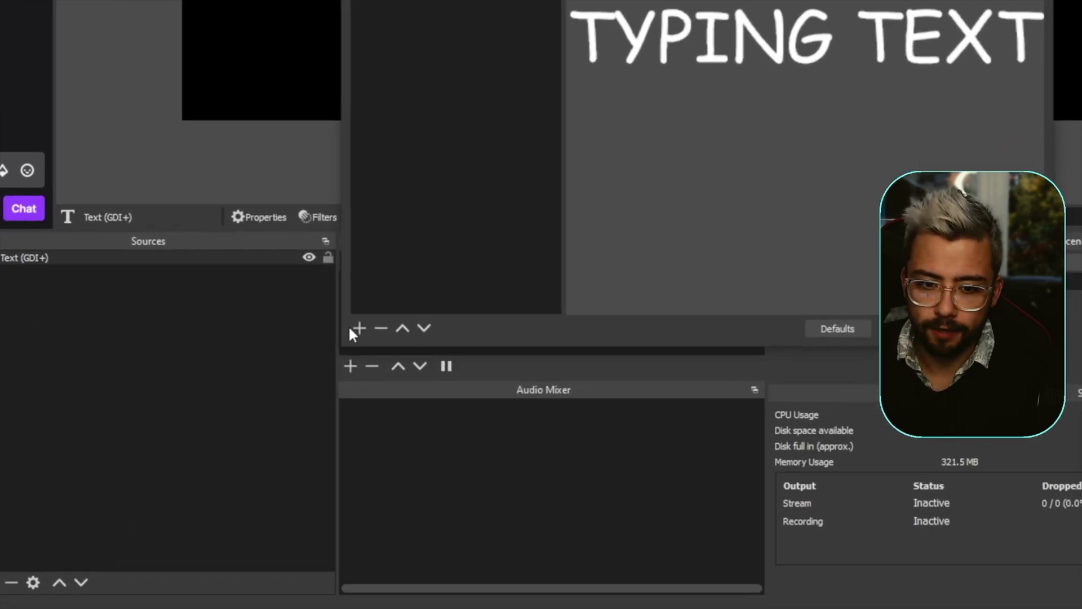
left_click(368, 445)
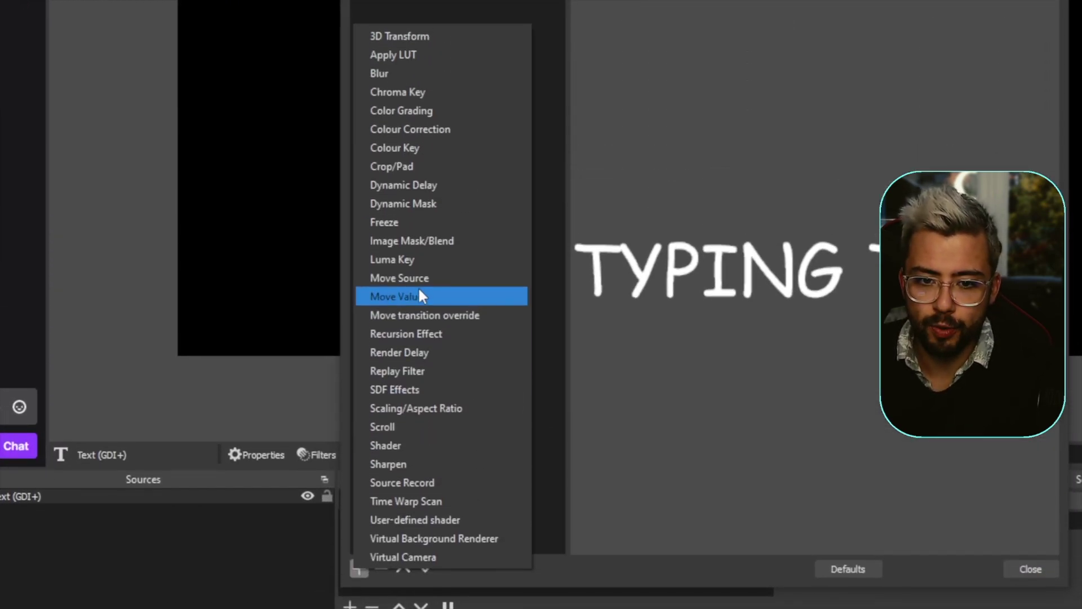
left_click(420, 292)
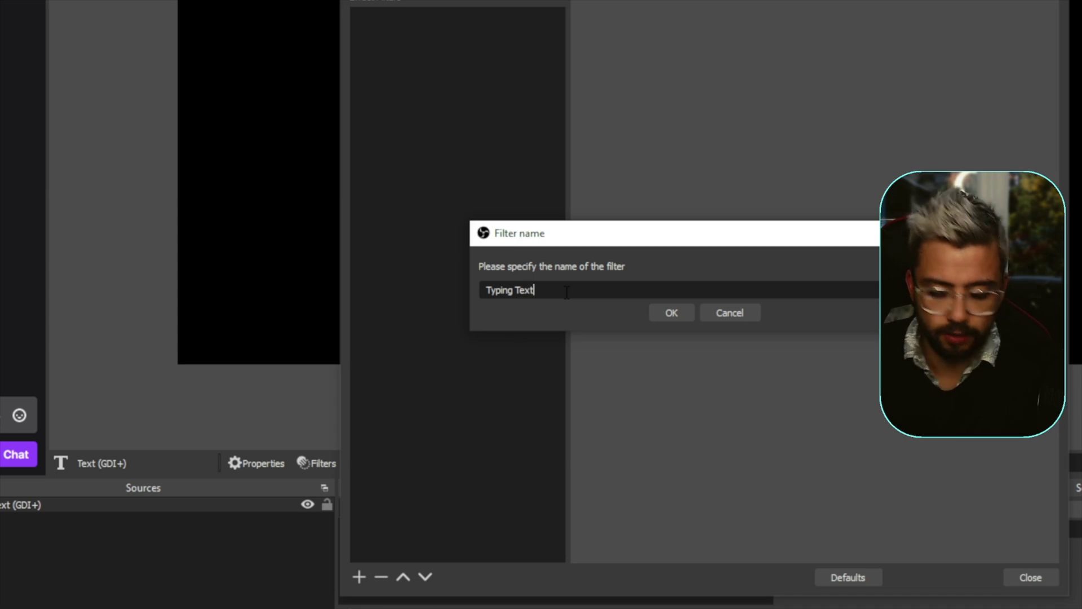
type("Typing Text")
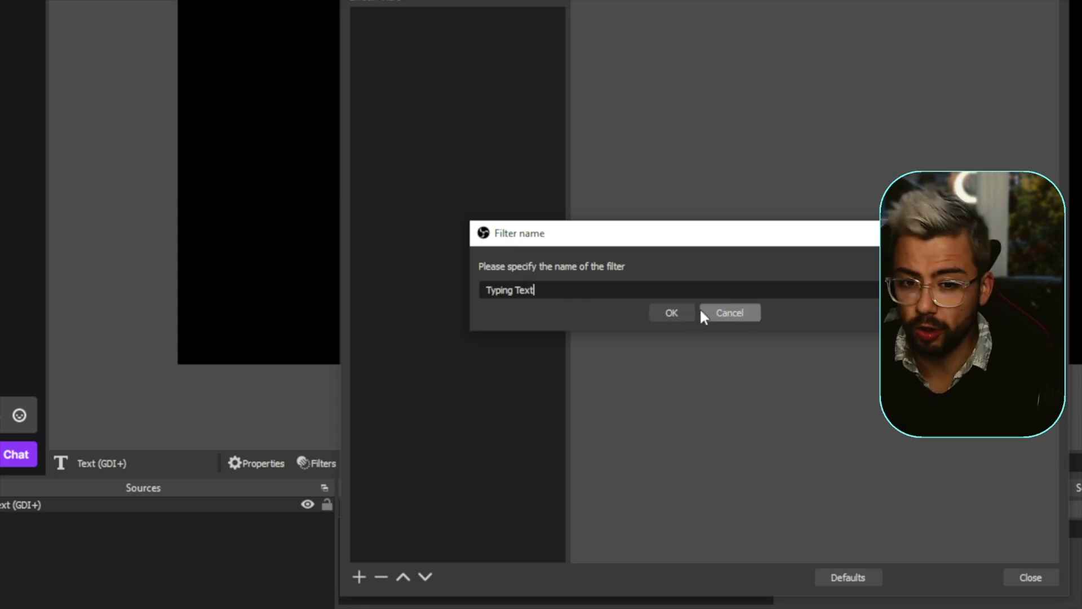
left_click(670, 314)
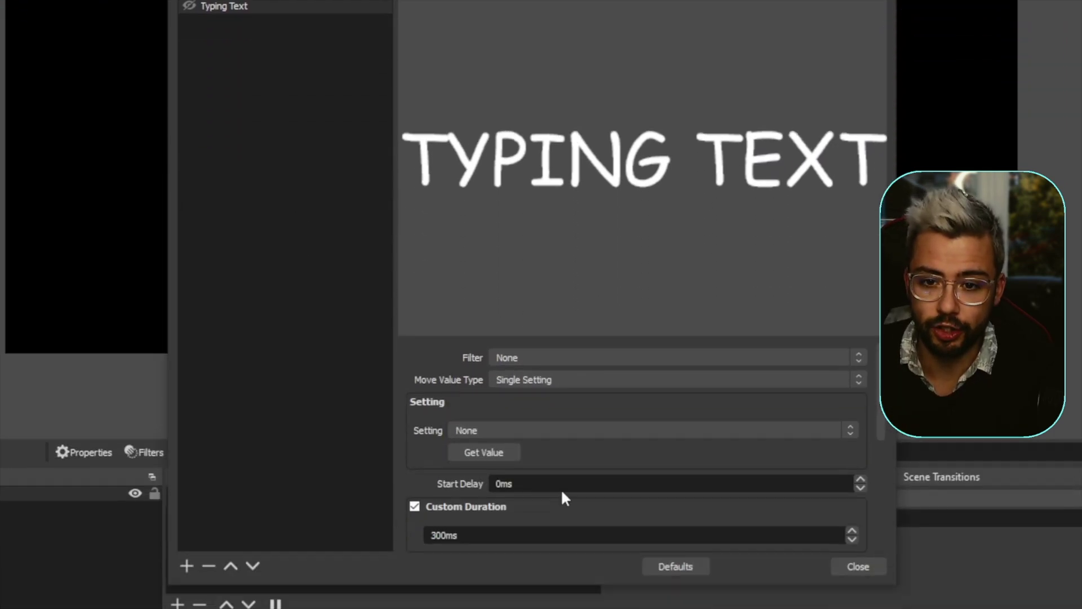
Make Typing Text a Typing move on the Text setting, with target filter None
scroll(442, 392, "down", 5)
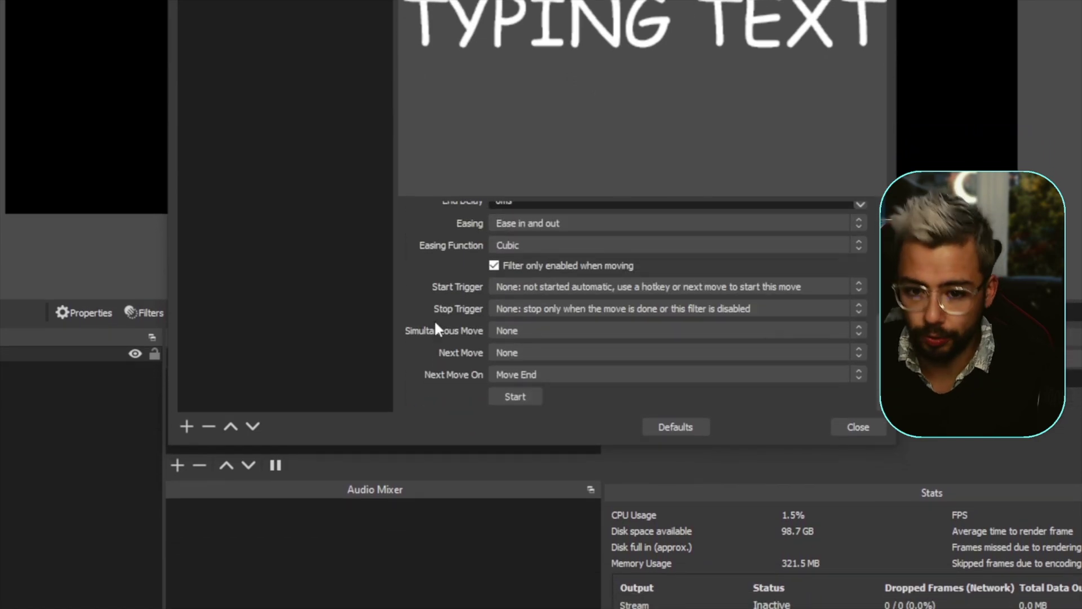
scroll(435, 323, "up", 5)
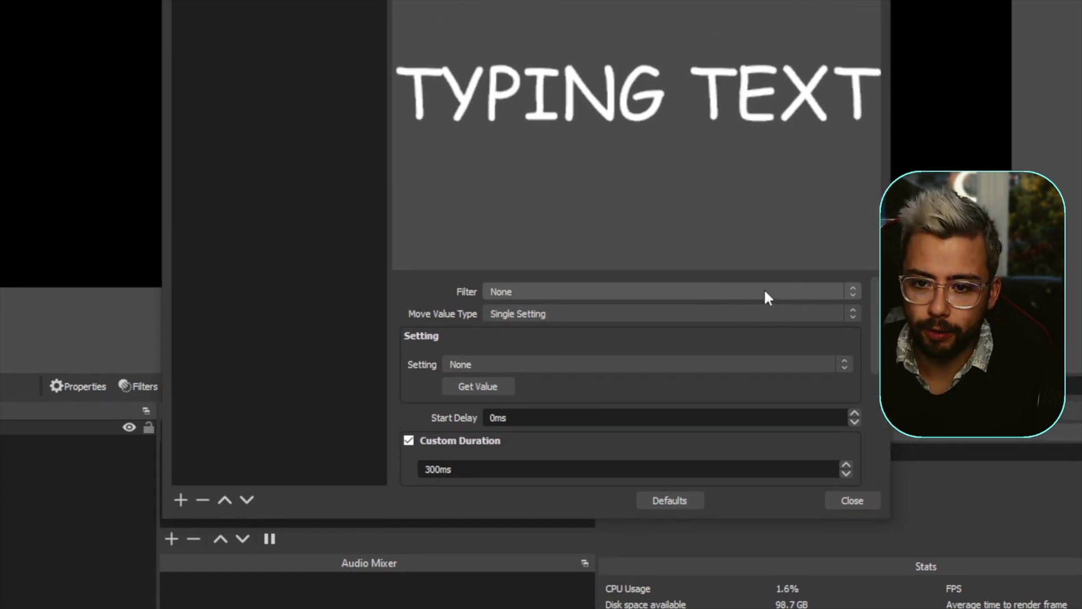
left_click(765, 292)
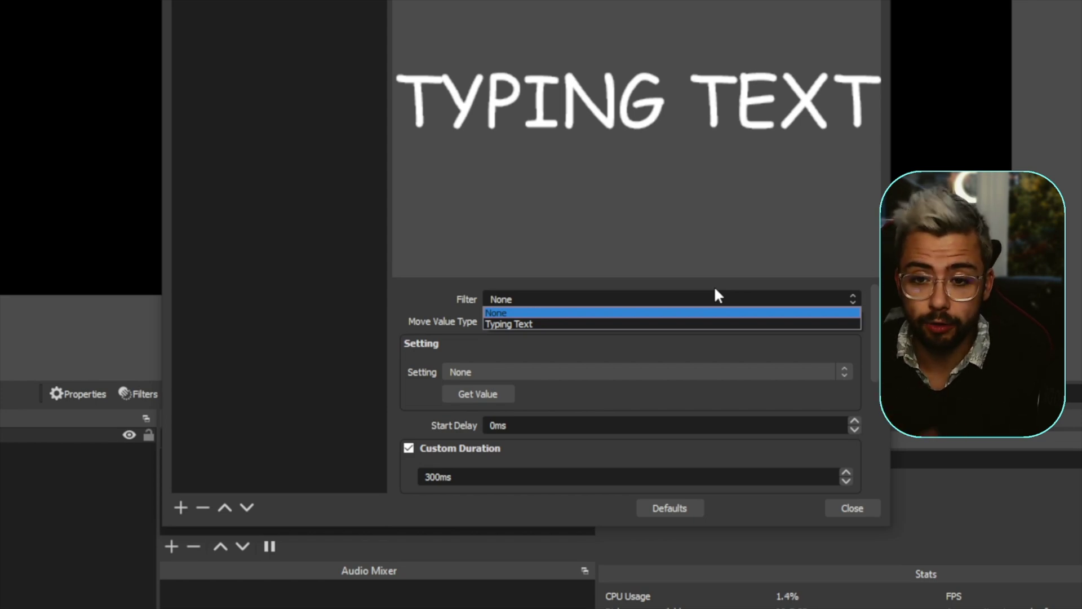
left_click(721, 302)
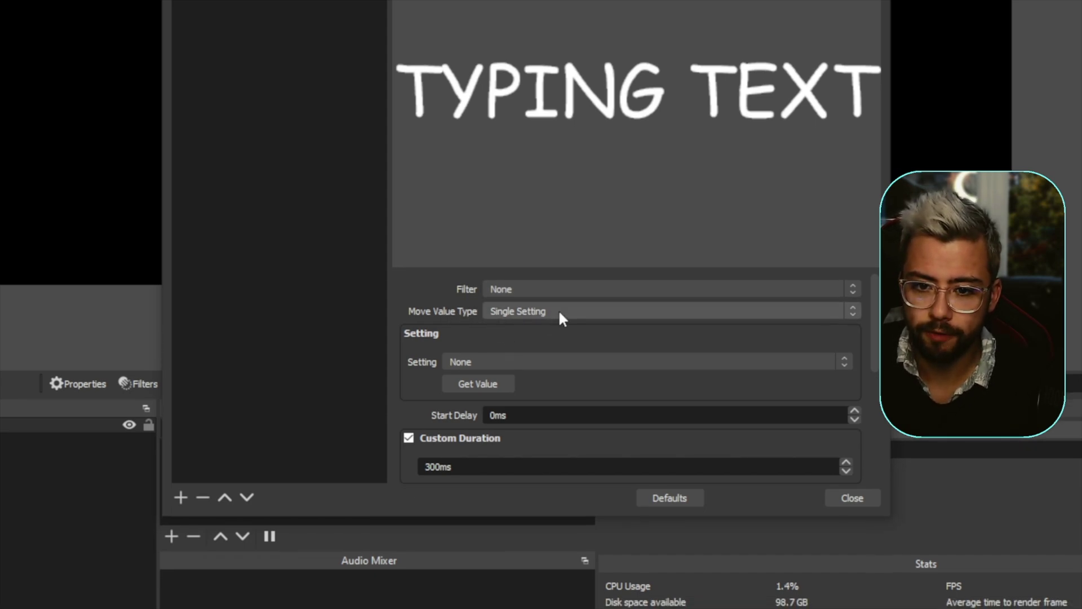
left_click(559, 314)
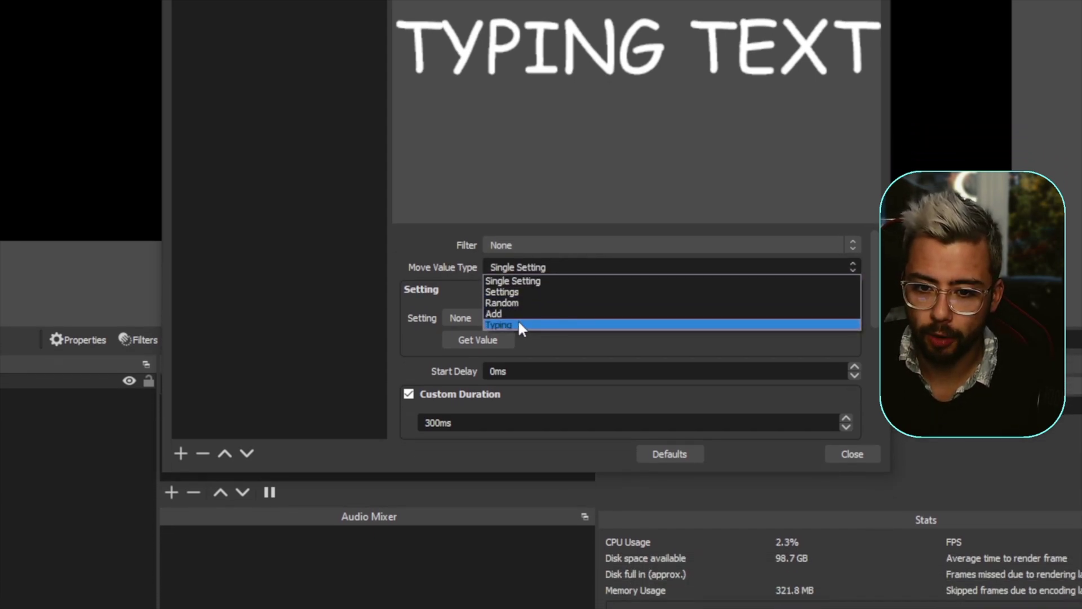
left_click(519, 324)
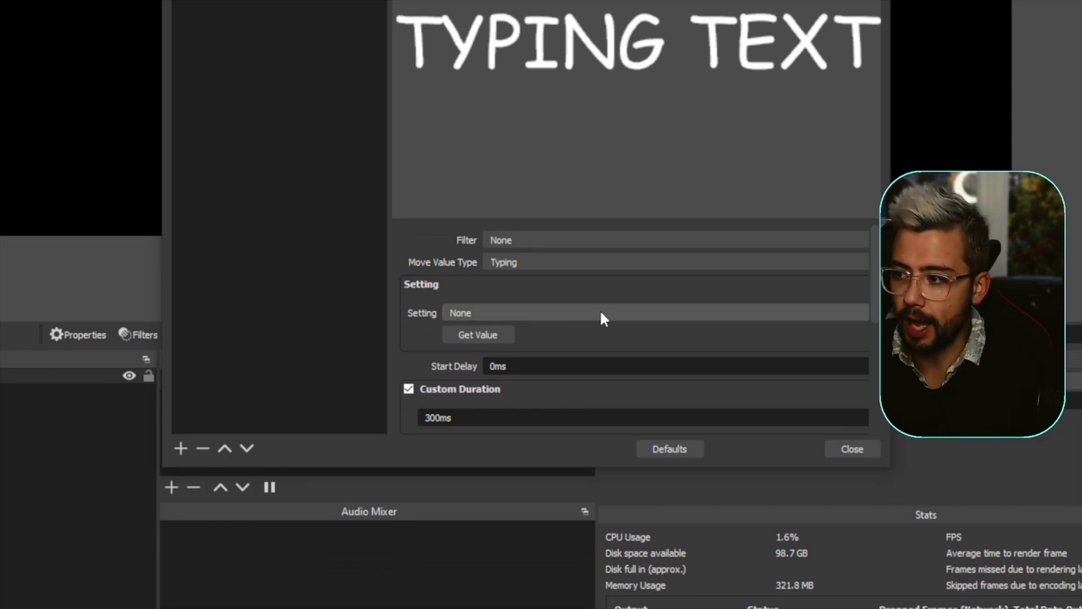
left_click(465, 313)
left_click(473, 337)
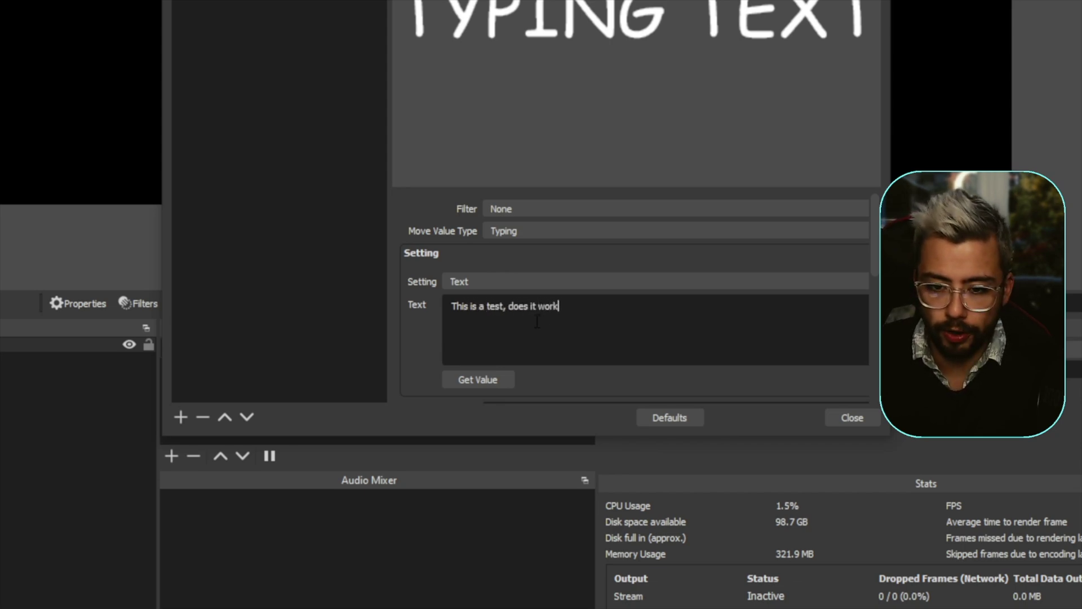
Give Typing Text a 2000ms custom duration with No easing
scroll(537, 322, "down", 5)
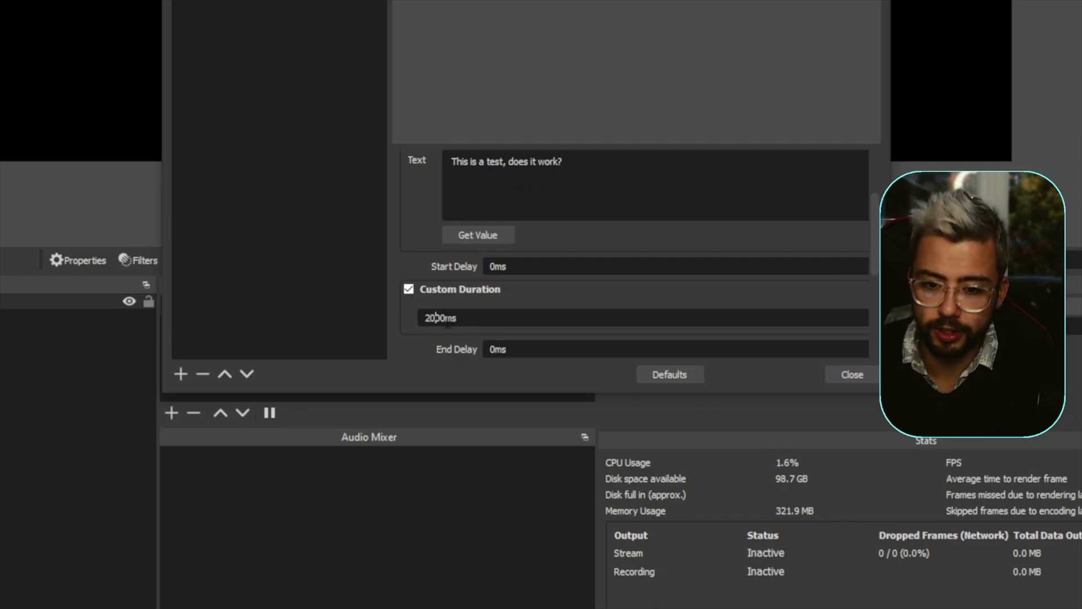
scroll(447, 309, "down", 1)
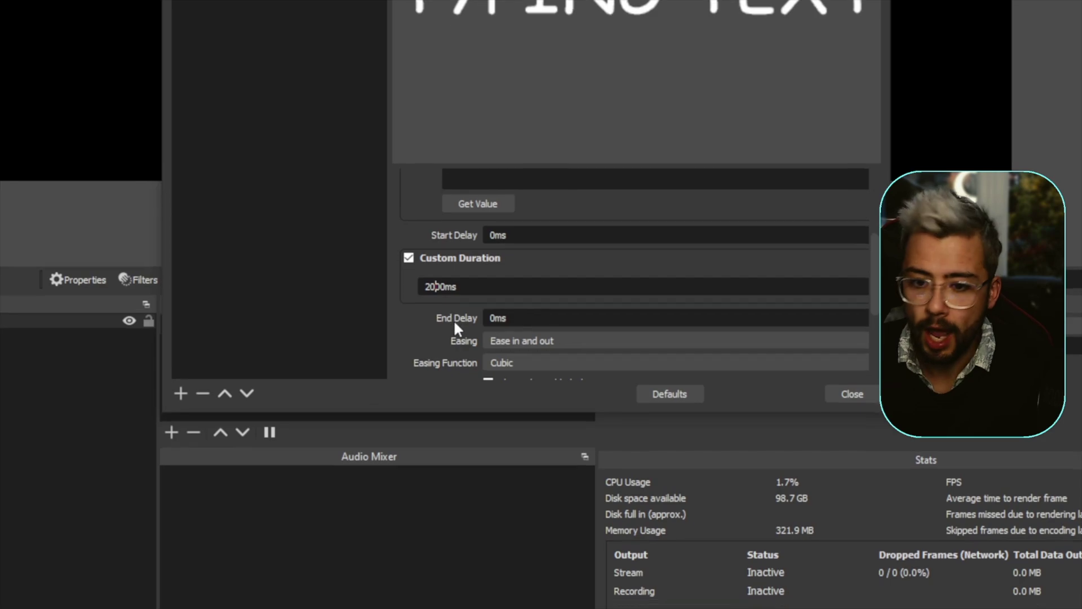
scroll(455, 323, "down", 2)
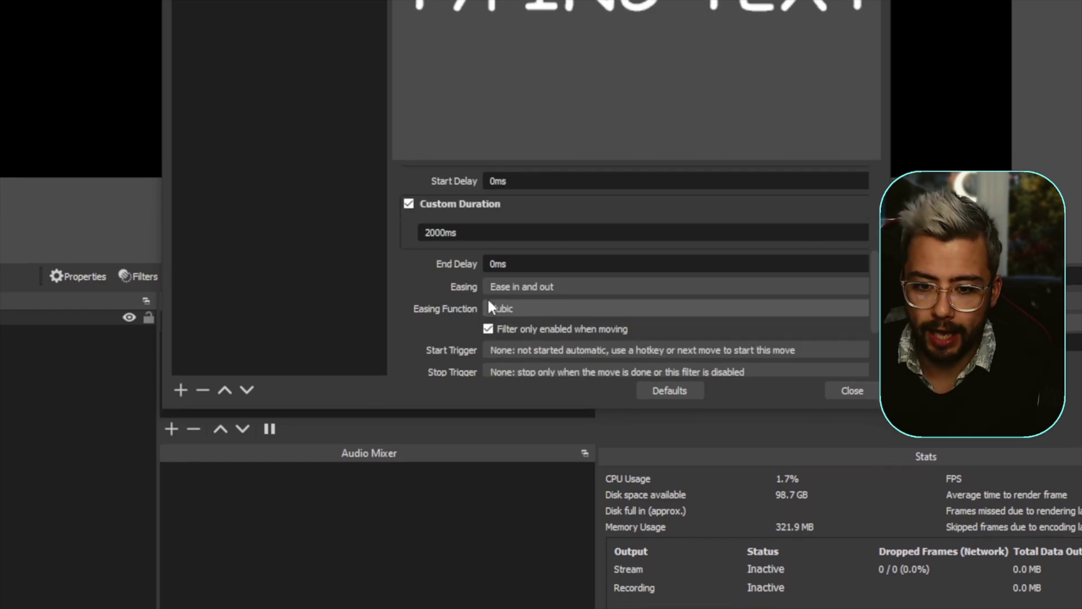
left_click(507, 289)
left_click(514, 311)
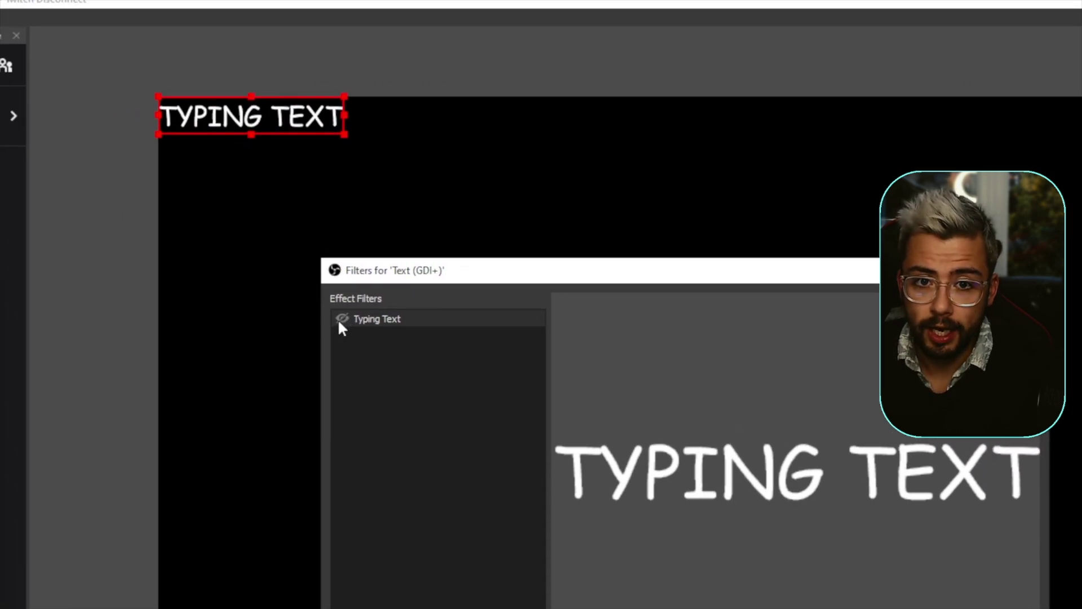
Enable Typing Text to play the typing animation, then move the Filters window aside
left_click(343, 318)
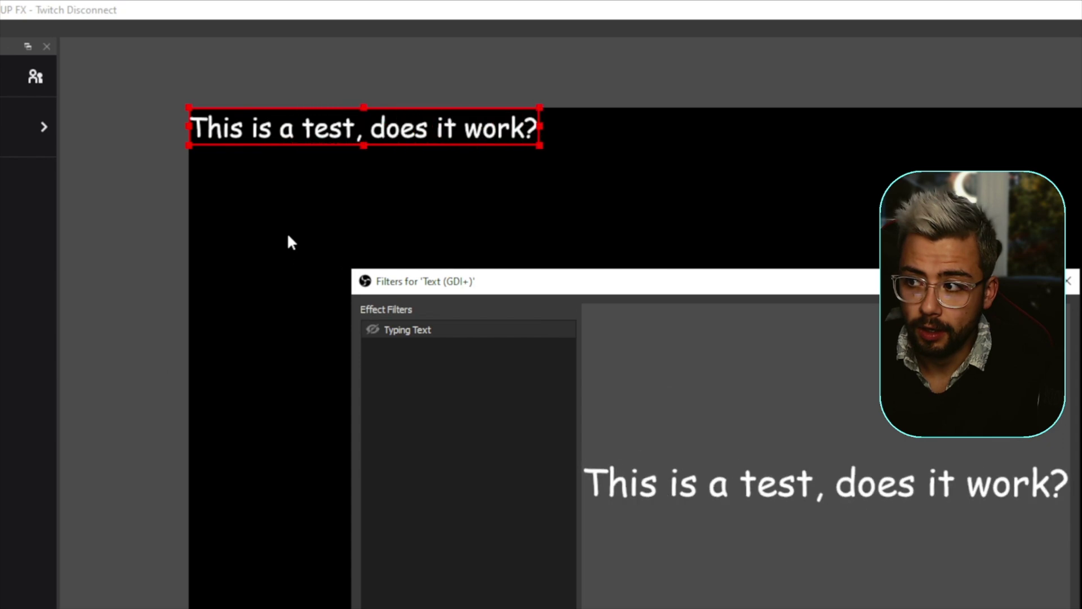
left_click(288, 237)
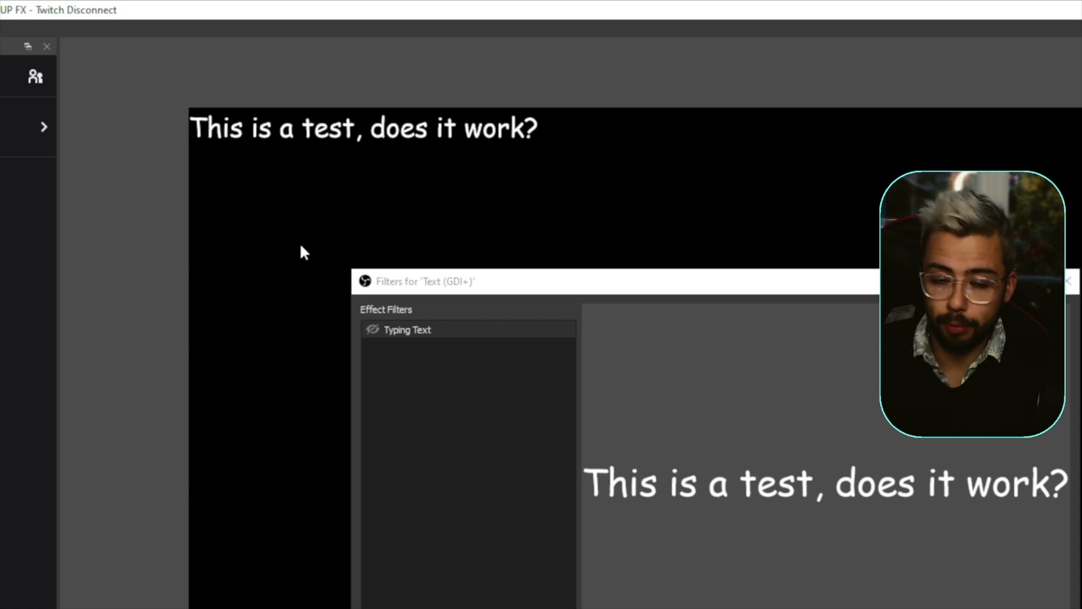
left_click_drag(508, 305, 682, 322)
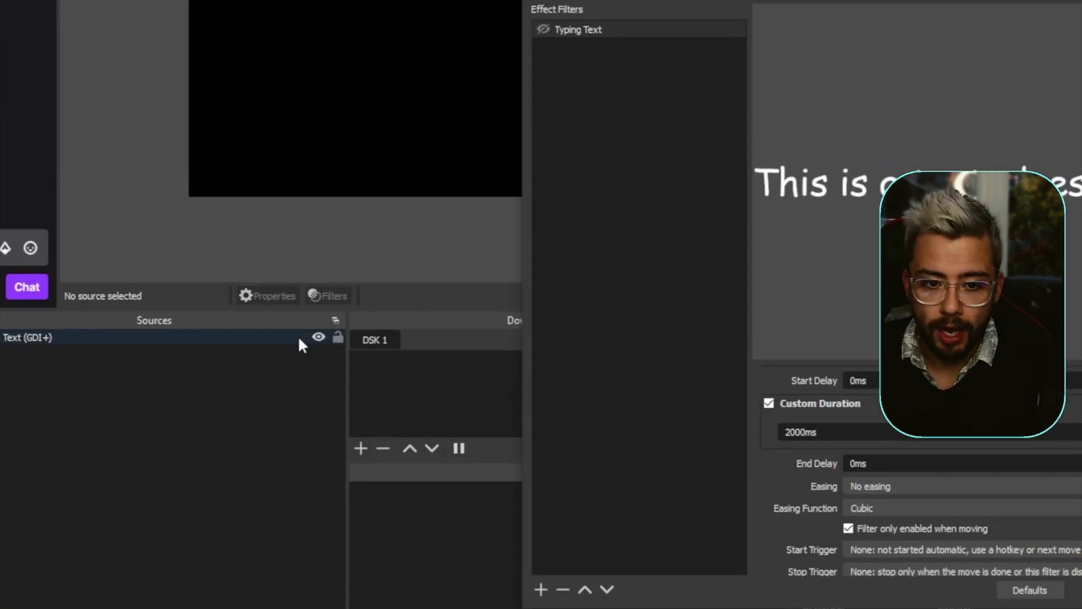
left_click(143, 594)
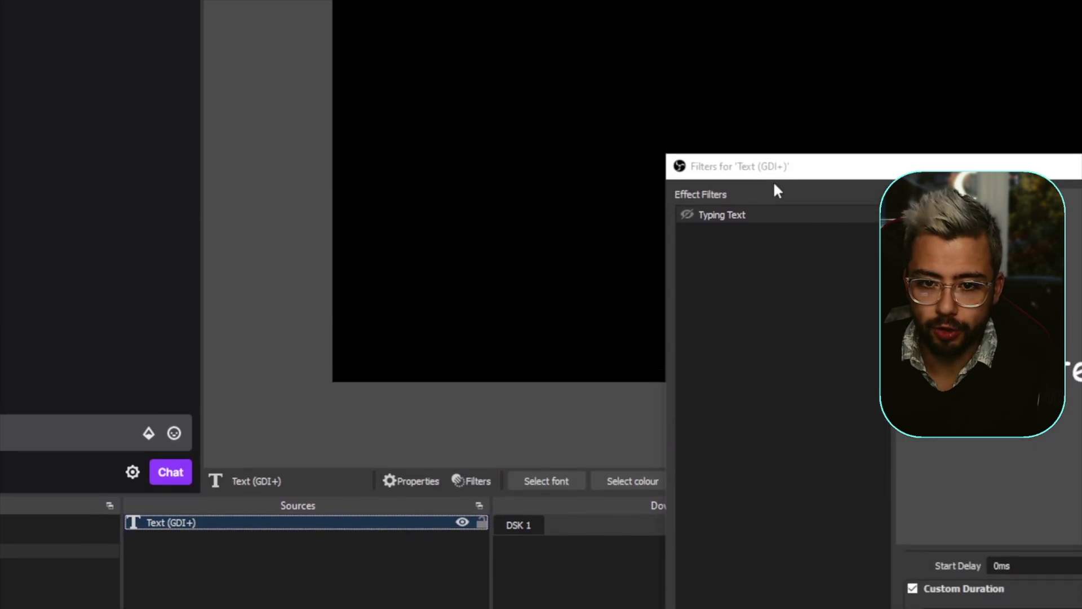
Replace the text source's sentence with a new line ending 'do you like this font?'
left_click_drag(631, 249, 927, 318)
left_click_drag(839, 588, 486, 569)
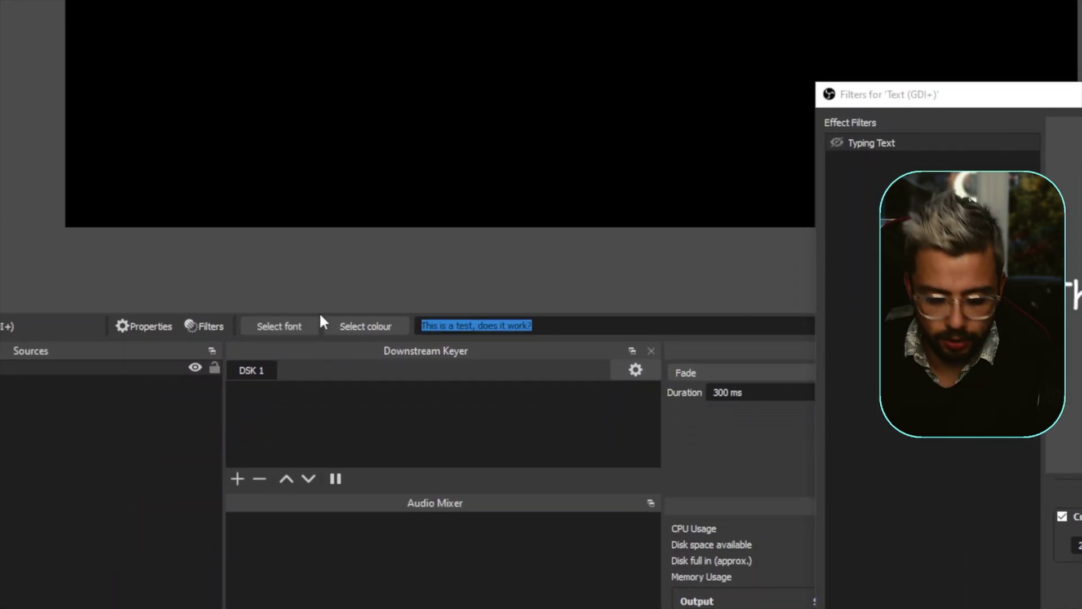
type("Silverlink do yo")
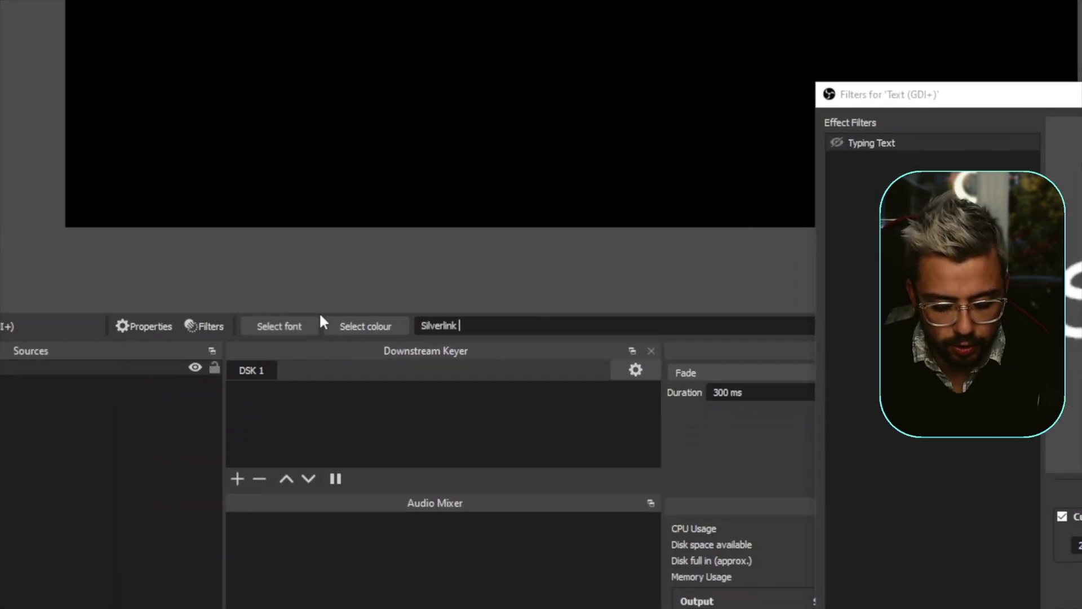
type("u like this font?/")
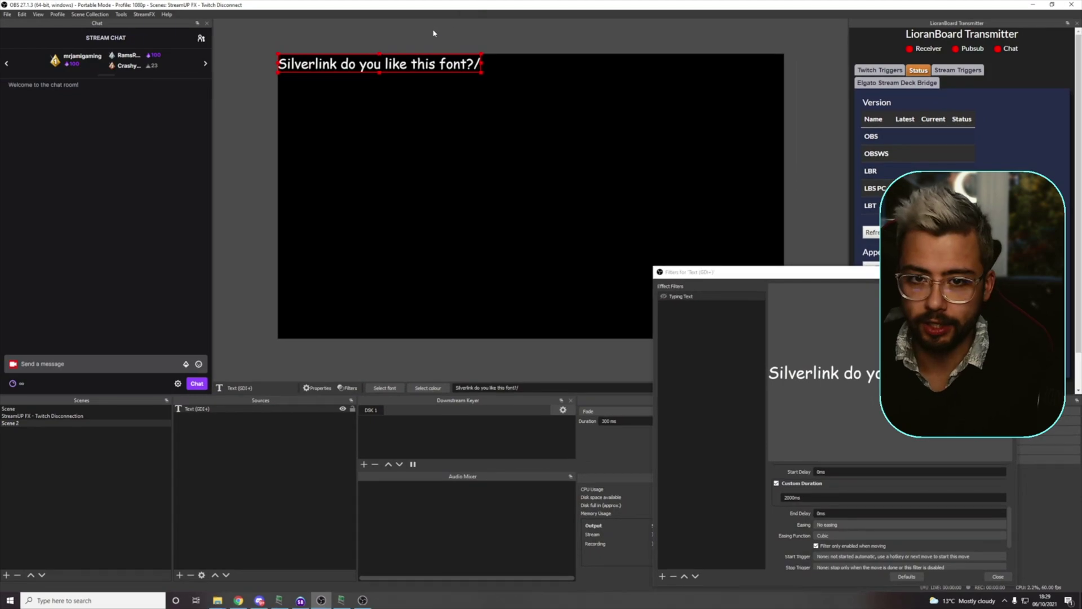
key("BackSpace")
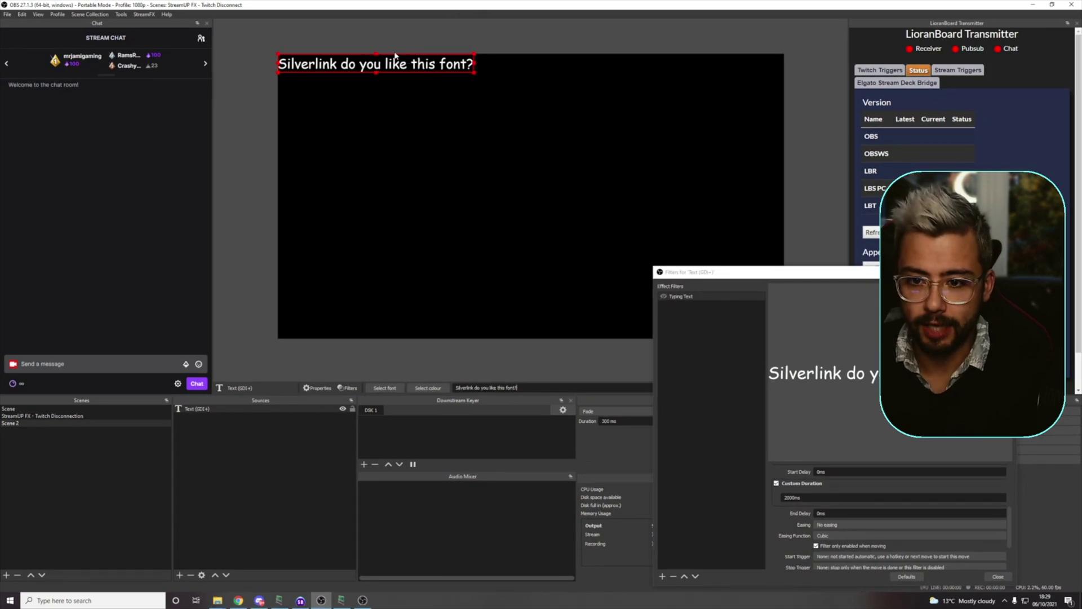
left_click(421, 97)
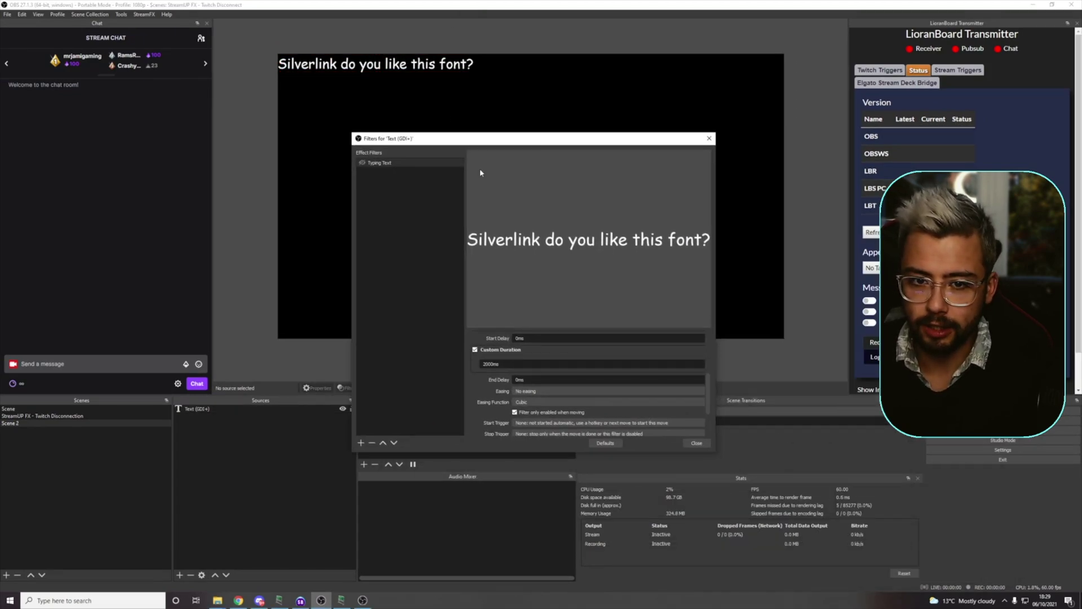
Pull the new sentence into Typing Text with Get Value and enable it to preview
left_click(404, 163)
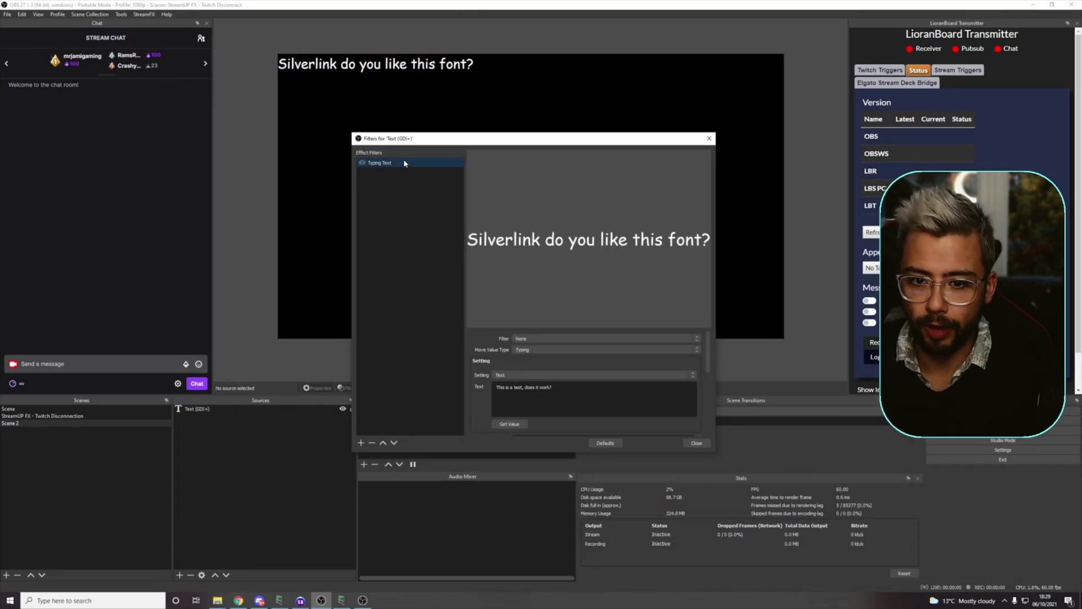
left_click(509, 424)
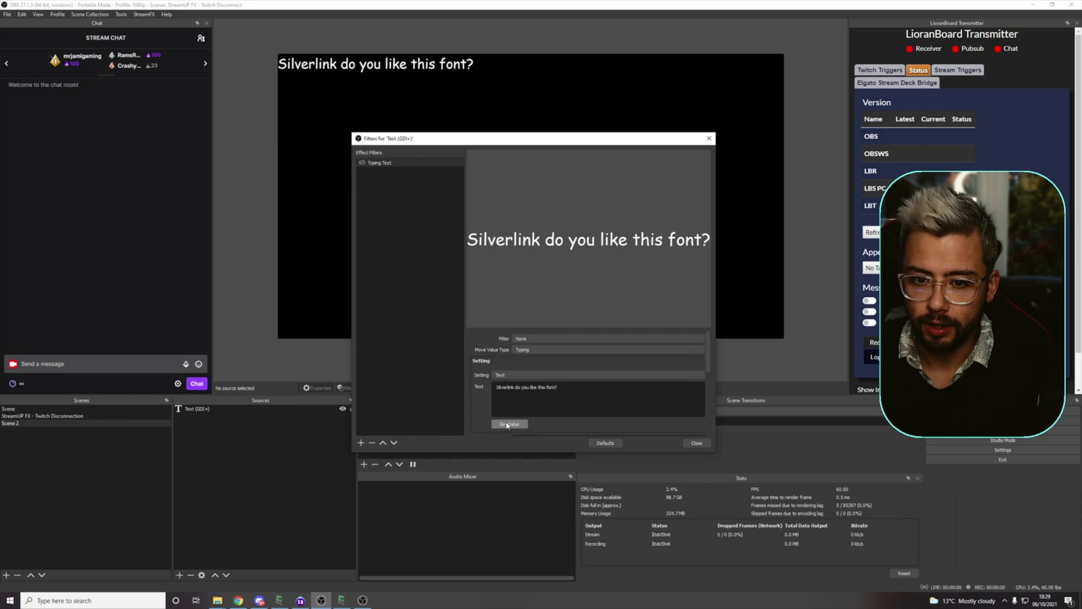
left_click(362, 163)
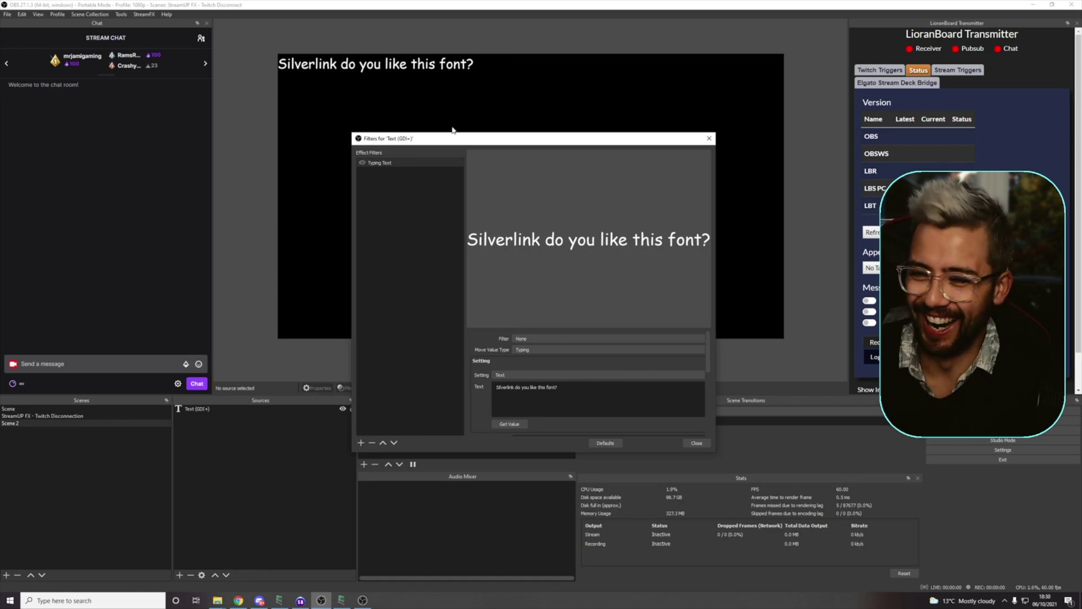
scroll(486, 361, "down", 5)
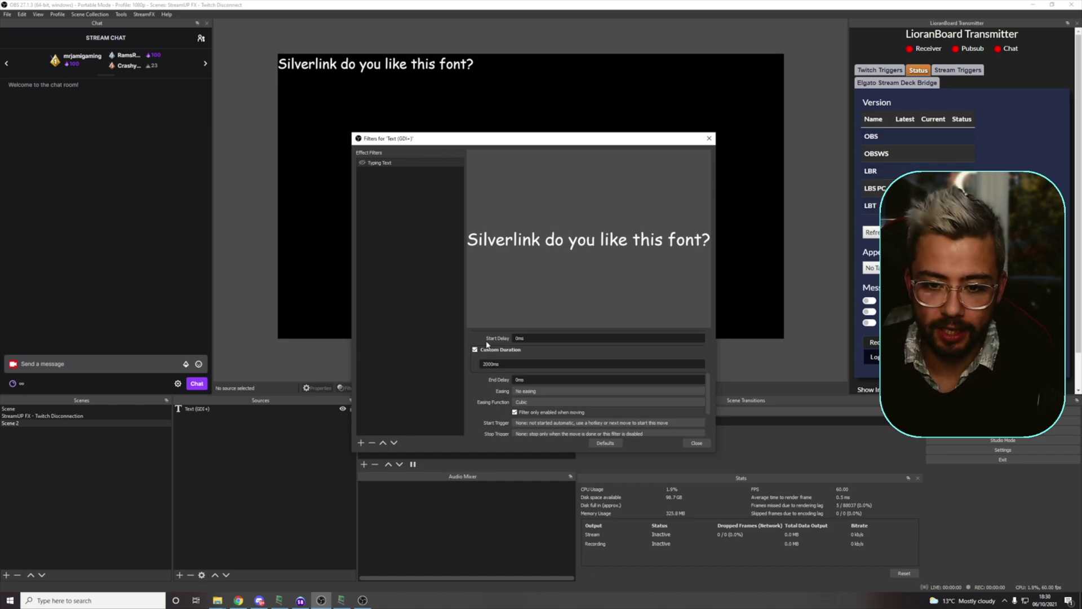
left_click(377, 163)
Add another Move Value filter to the text source, naming it 'Reset text'
right_click(385, 176)
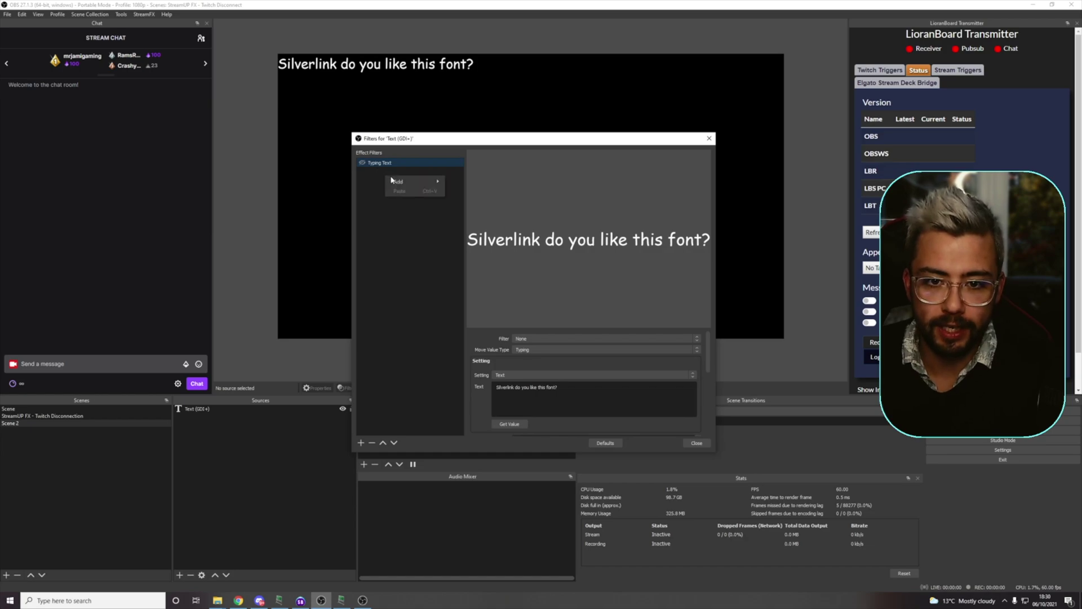
mouse_move(406, 181)
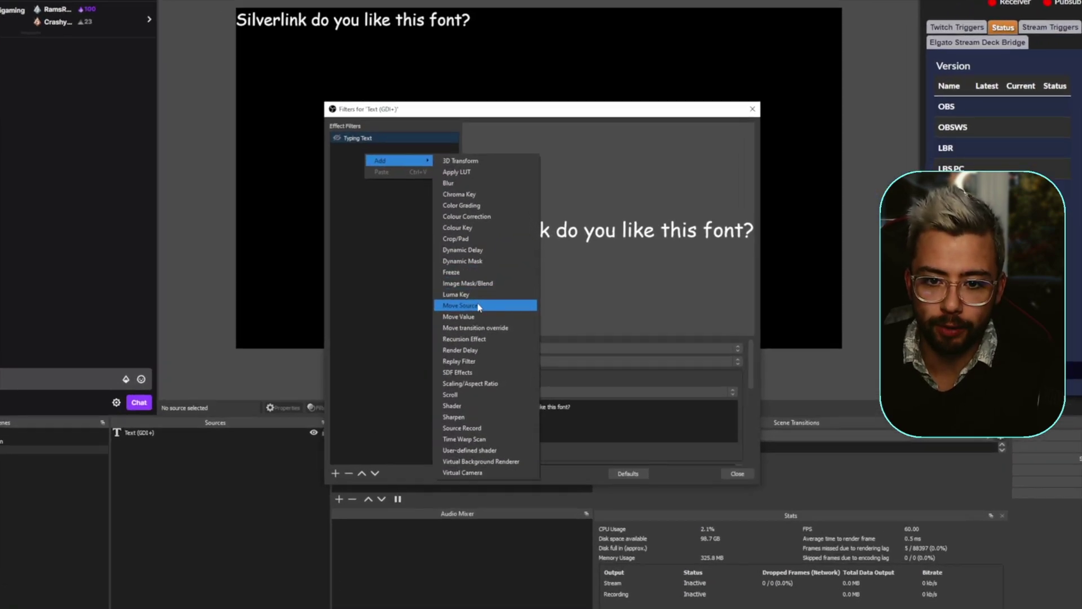
left_click(476, 317)
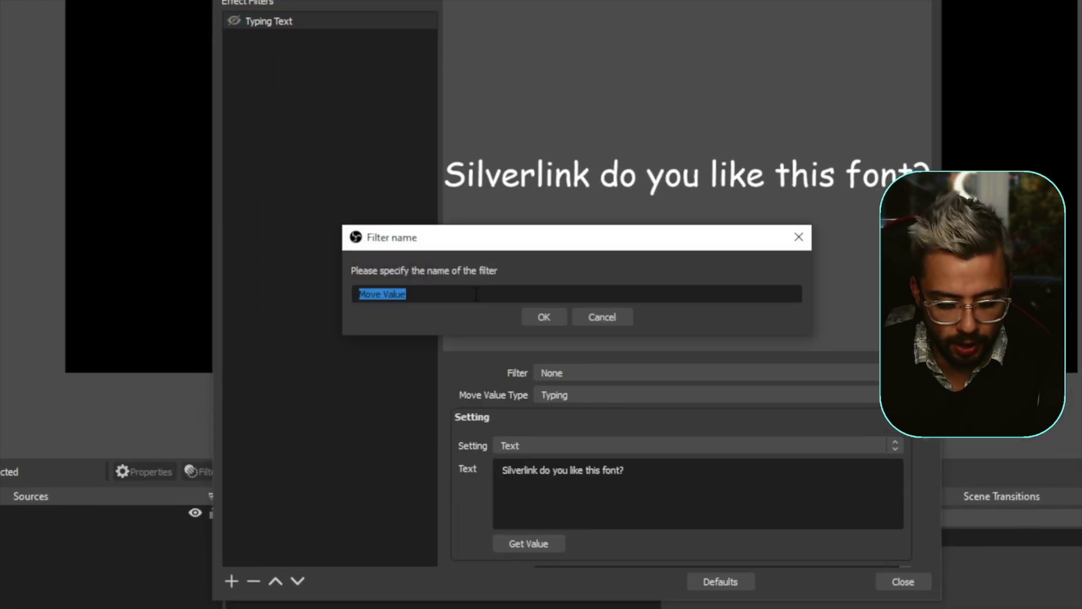
type("Reset text")
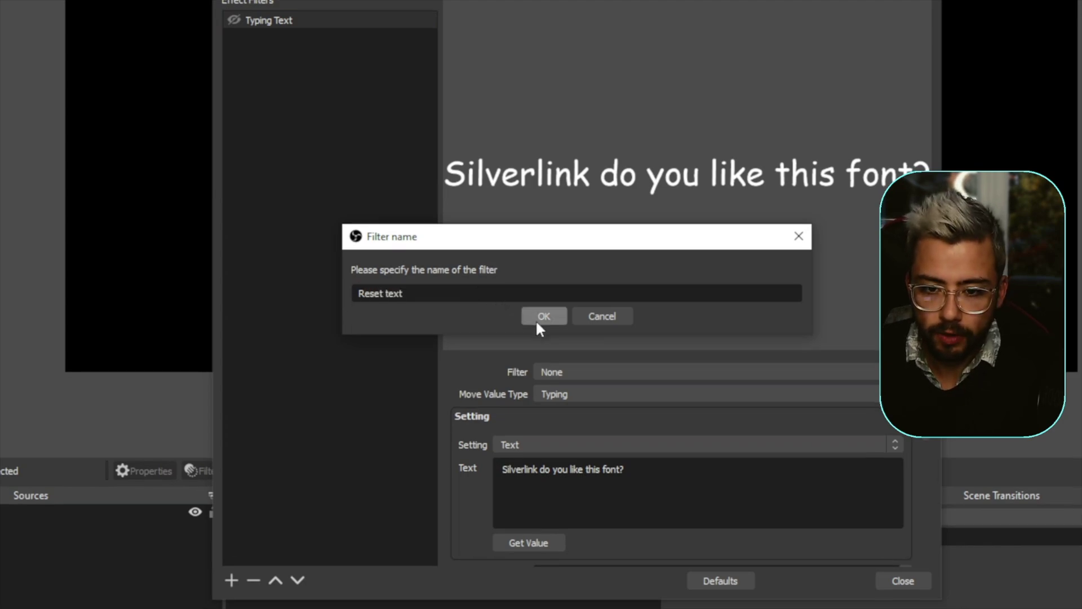
left_click(535, 319)
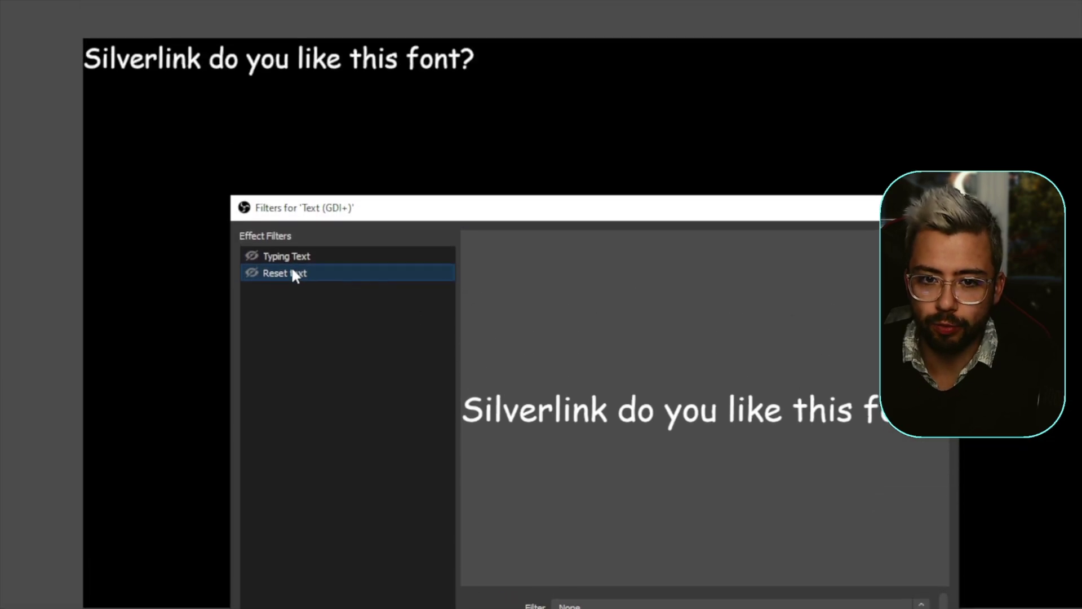
Make Reset text a Typing move on the Text setting, leaving the text empty
left_click(293, 92)
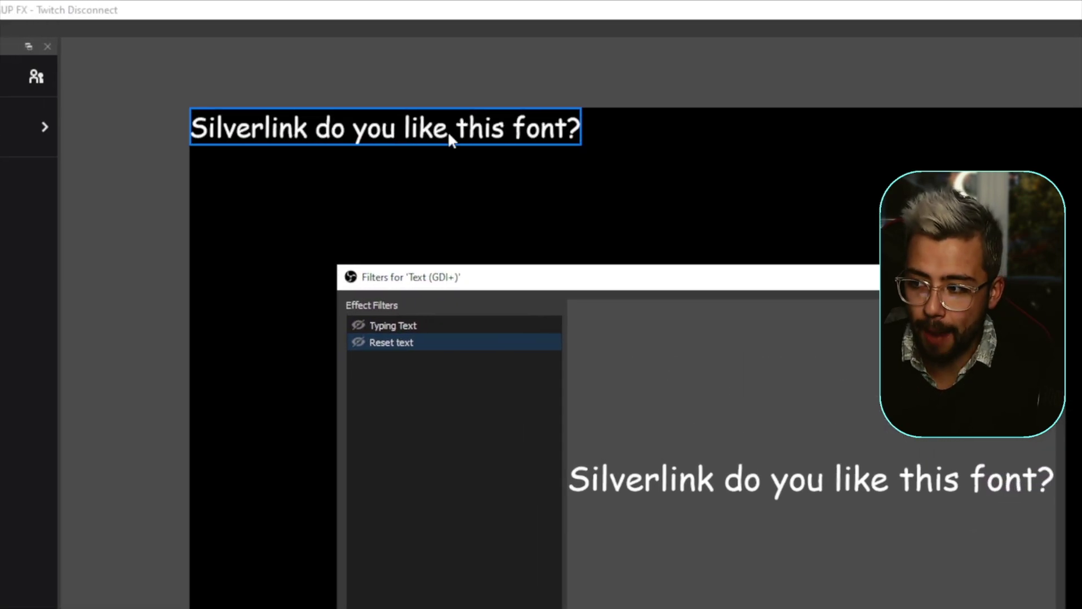
left_click(397, 338)
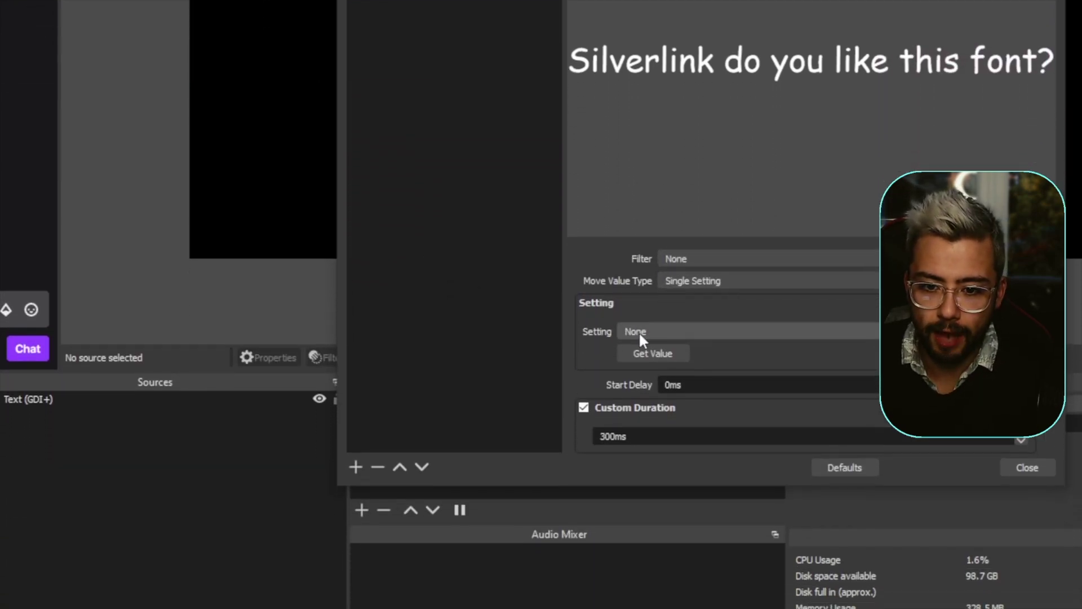
left_click(638, 332)
left_click(704, 281)
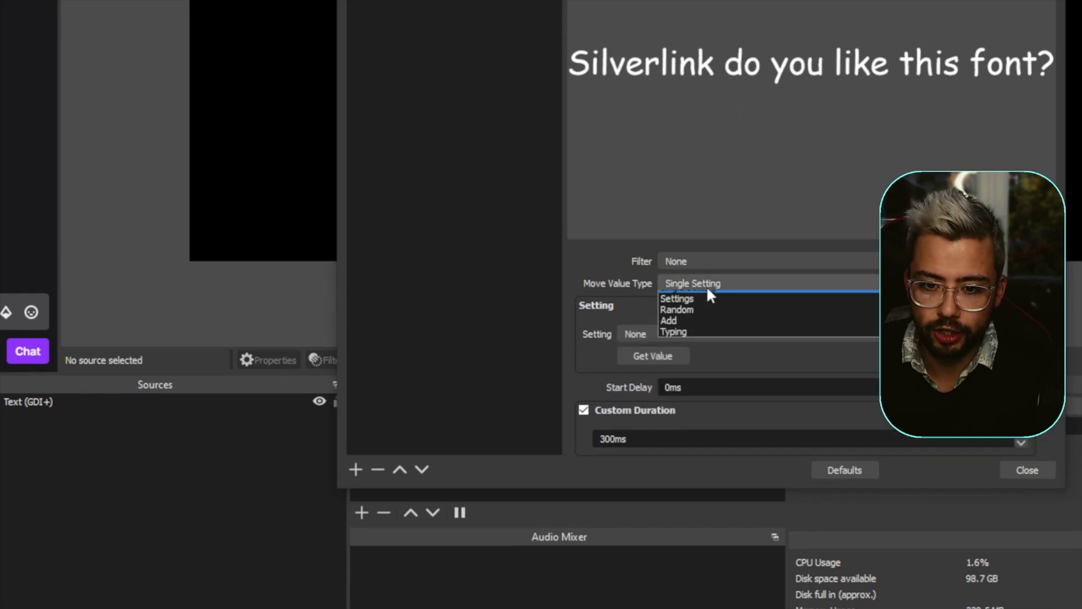
left_click(691, 323)
left_click(648, 315)
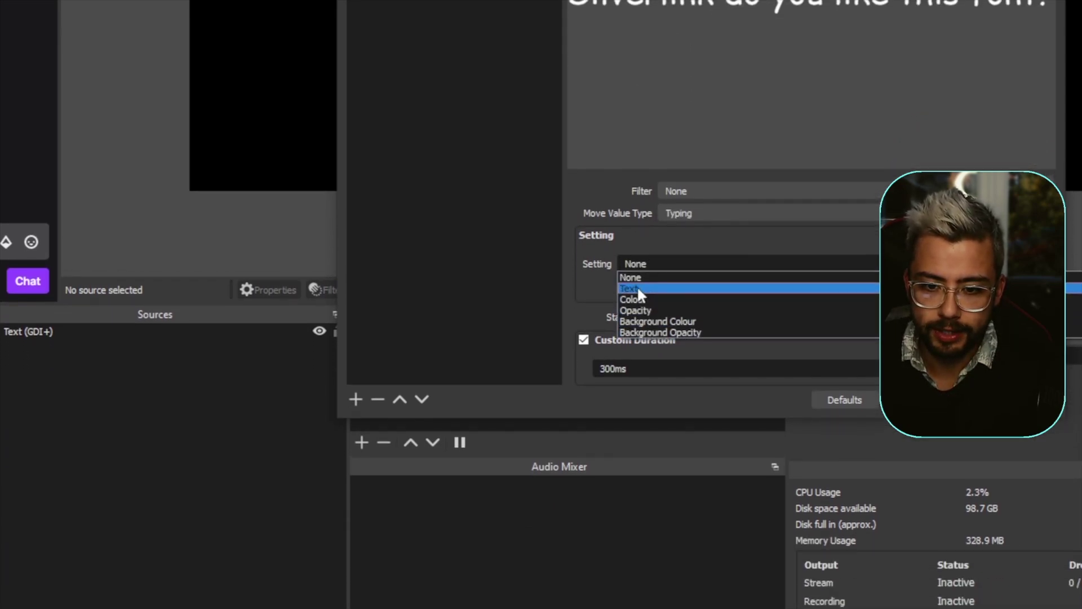
left_click(637, 283)
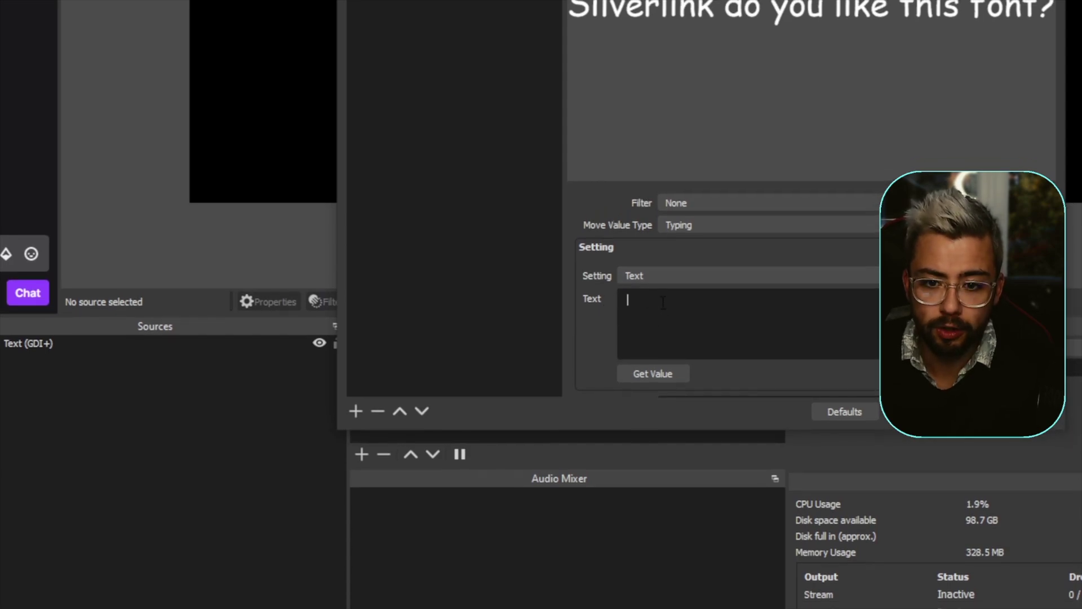
Set Reset text's custom duration to 1ms with No easing
scroll(608, 292, "down", 8)
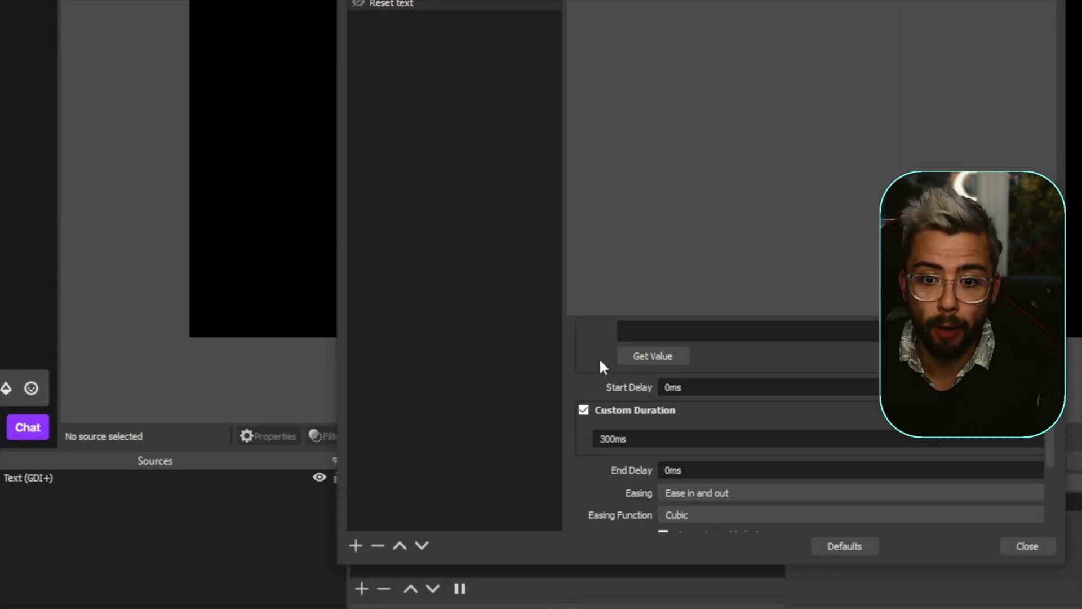
left_click_drag(610, 439, 565, 431)
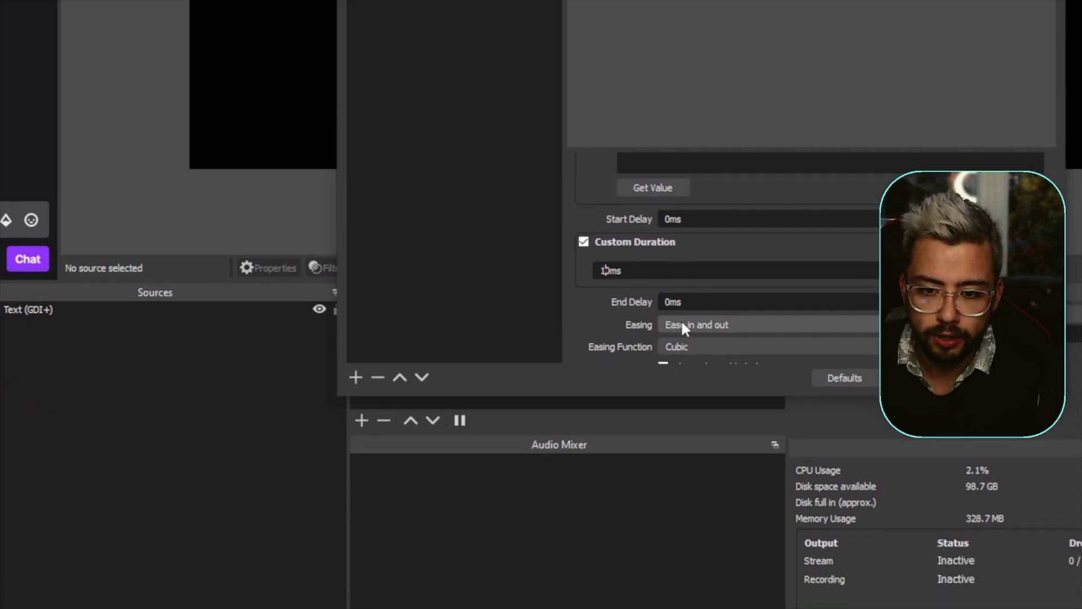
left_click(684, 378)
left_click(677, 396)
scroll(616, 367, "down", 5)
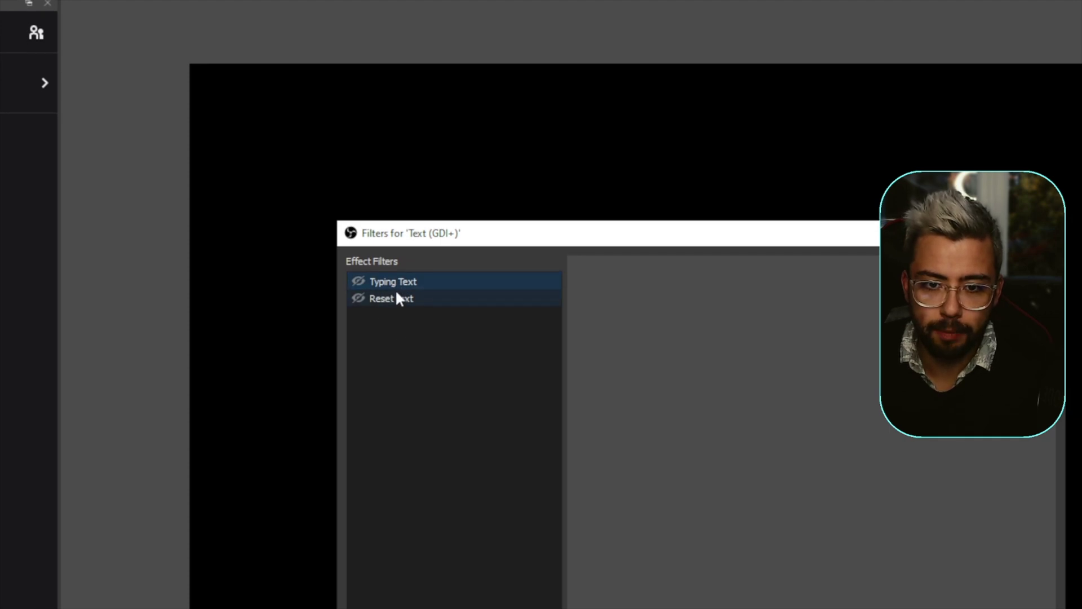
Set Typing Text's Next Move to 'Reset text' and run it to test the chain
scroll(589, 329, "down", 5)
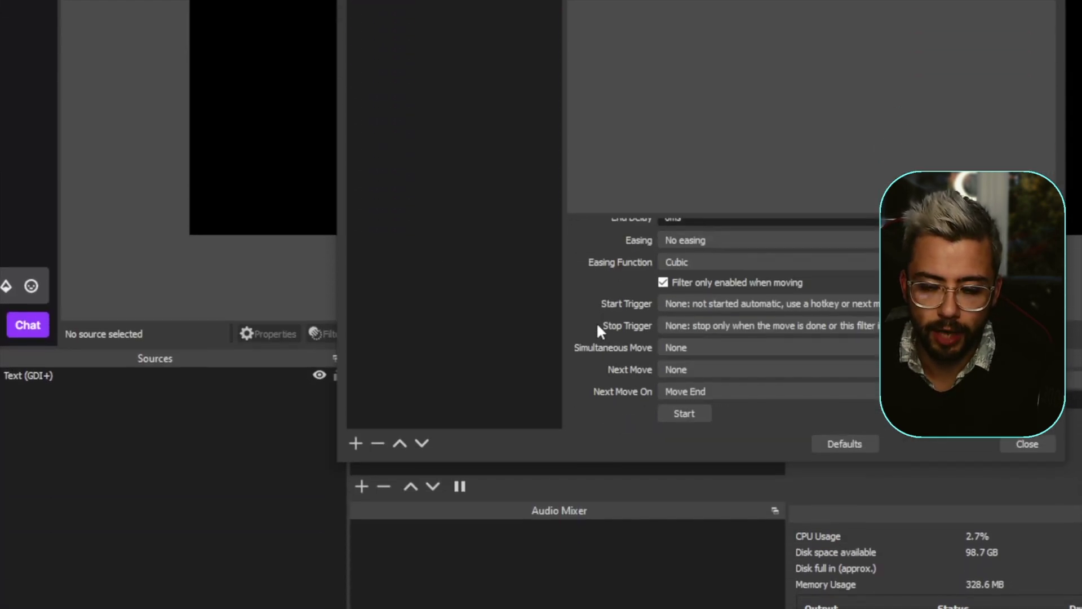
left_click(676, 372)
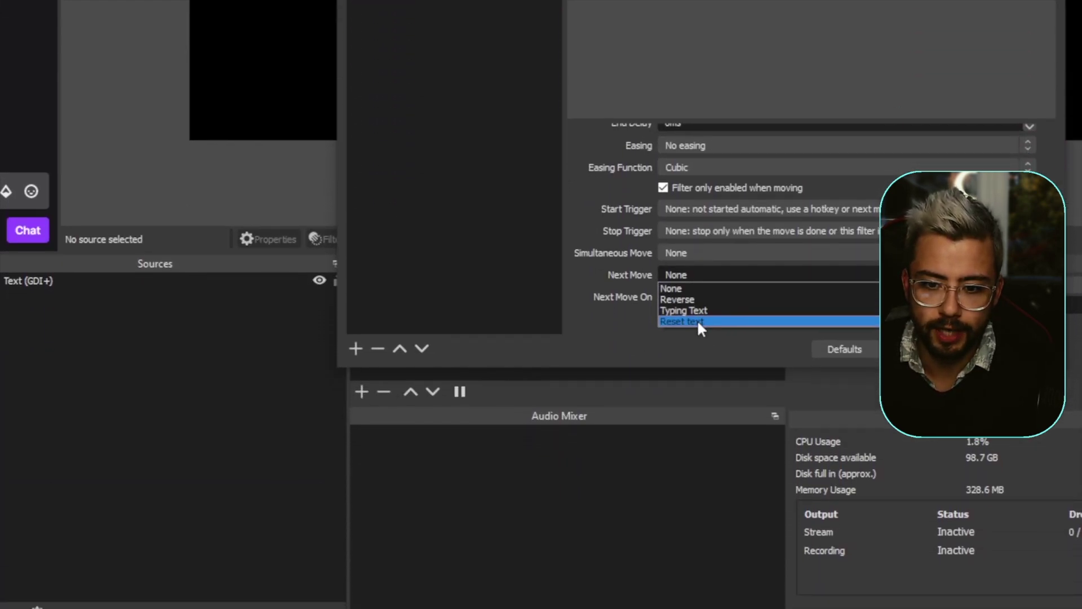
left_click(698, 373)
scroll(628, 457, "up", 5)
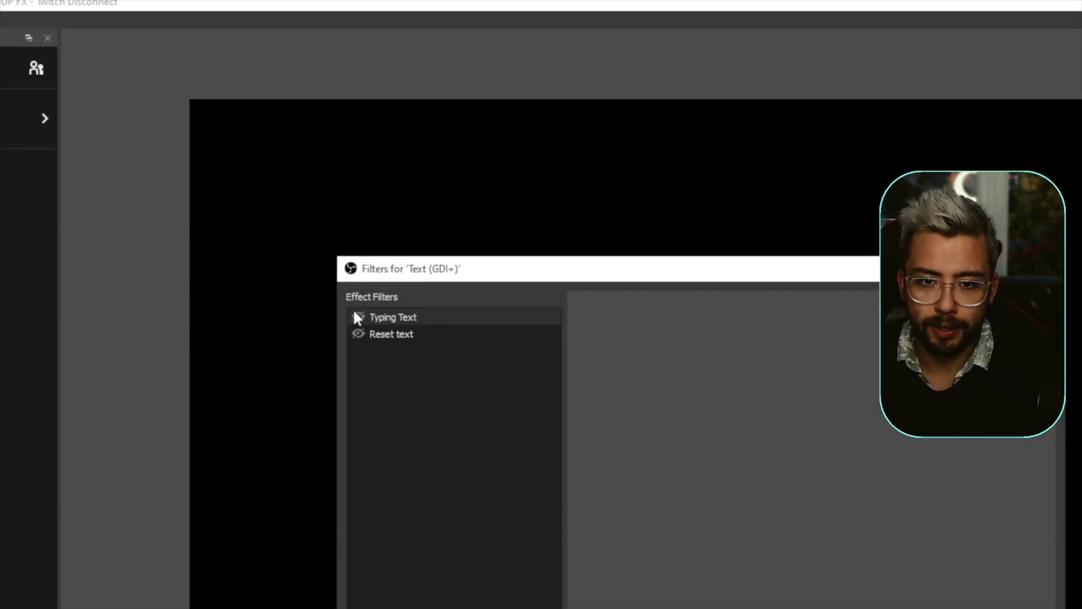
left_click(358, 318)
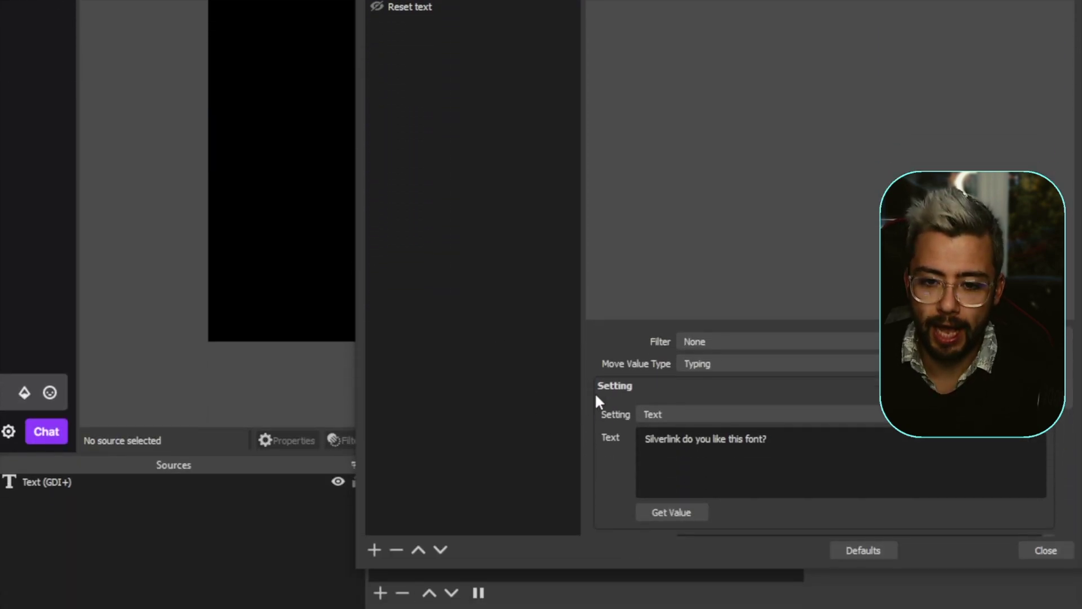
scroll(620, 320, "down", 5)
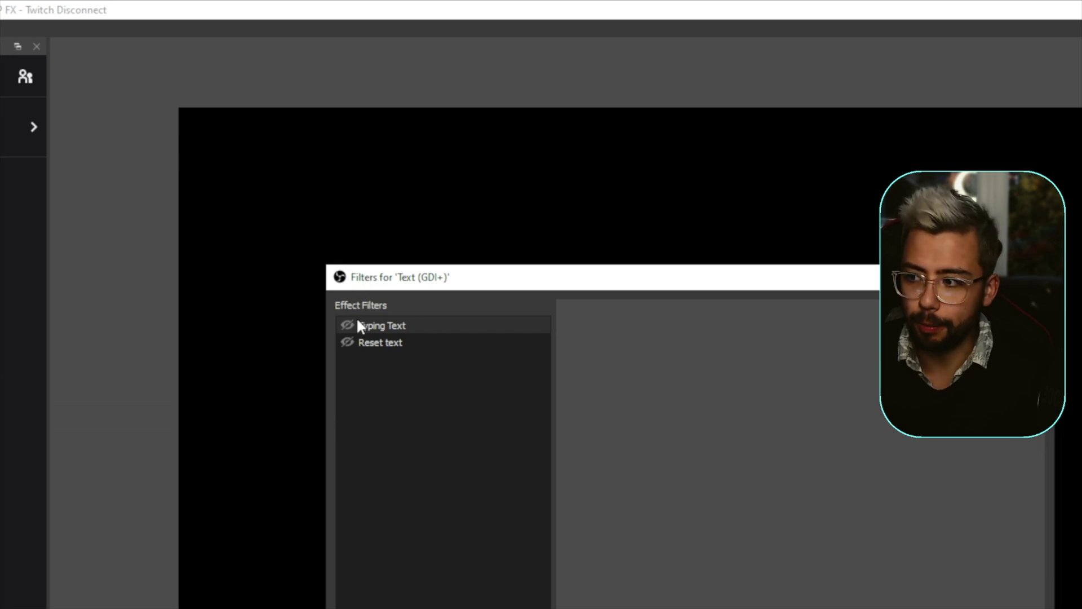
Toggle the Typing Text filter off and on to replay it, then select the Text value sentence
left_click(346, 324)
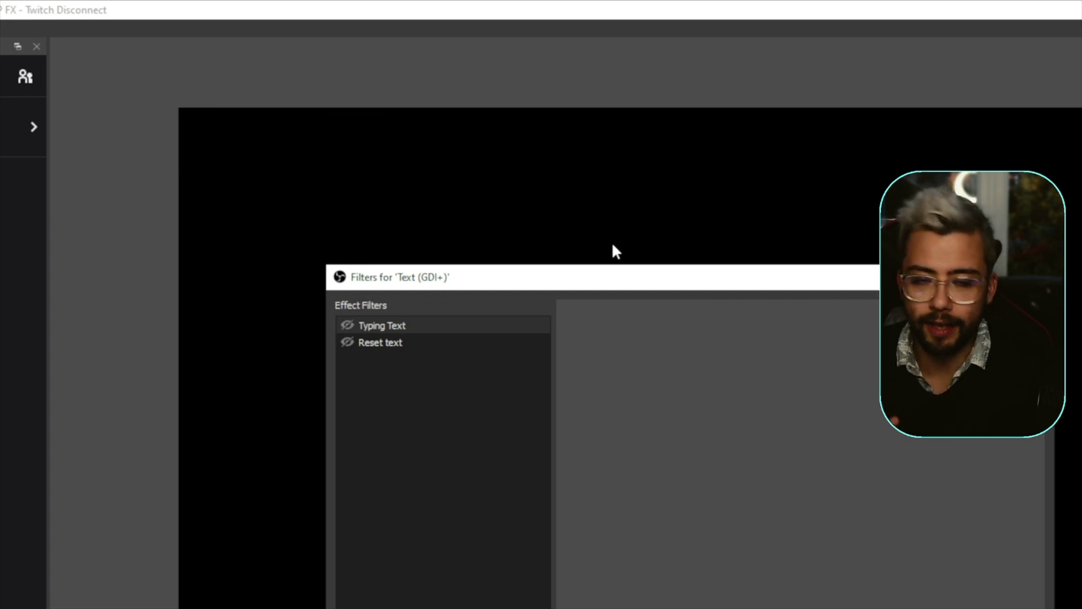
left_click(348, 324)
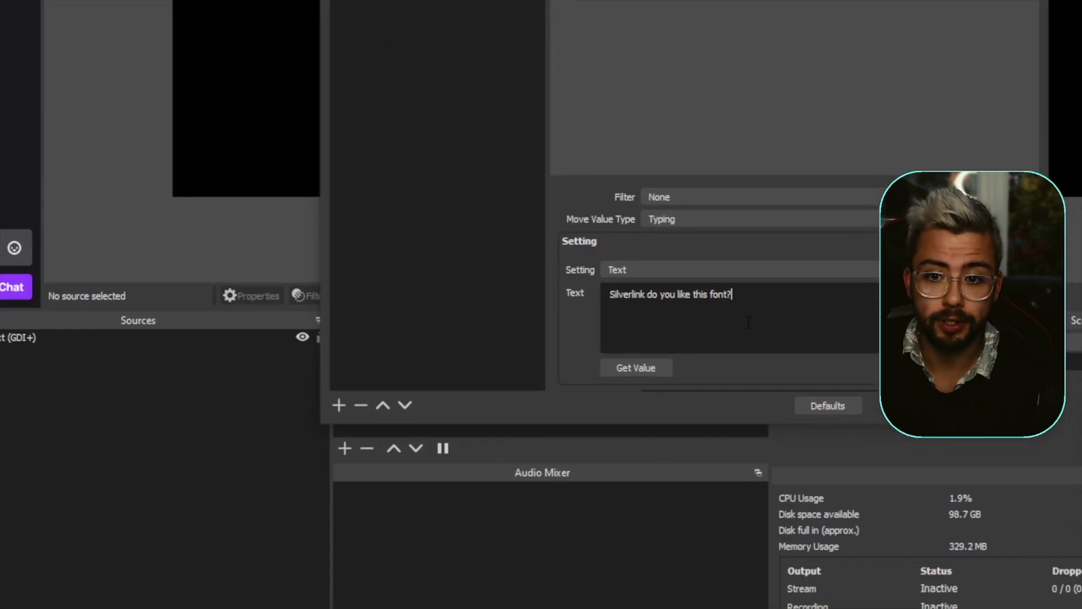
triple_click(629, 292)
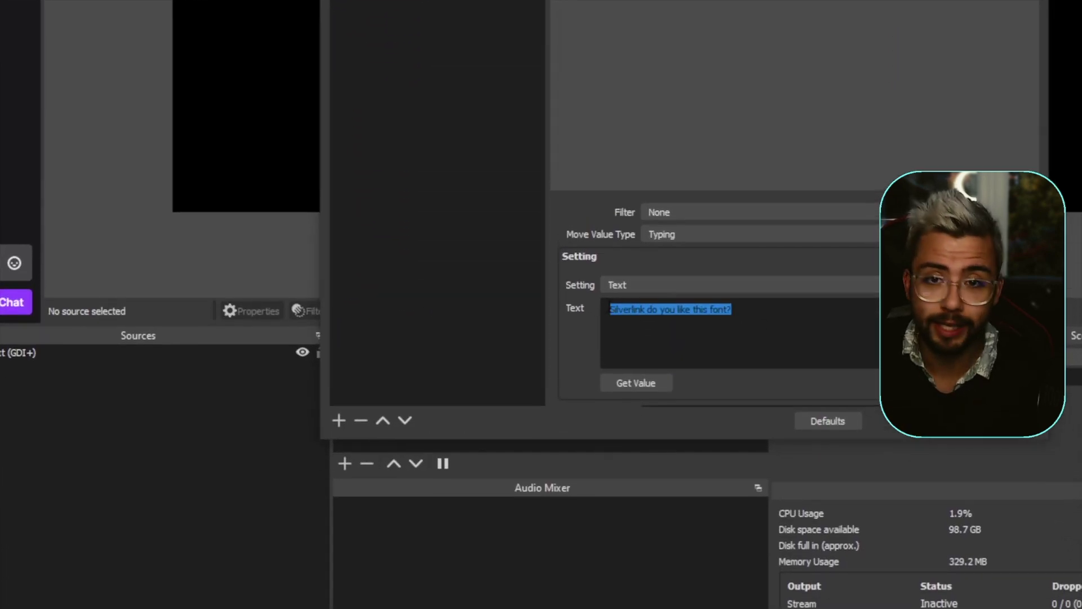